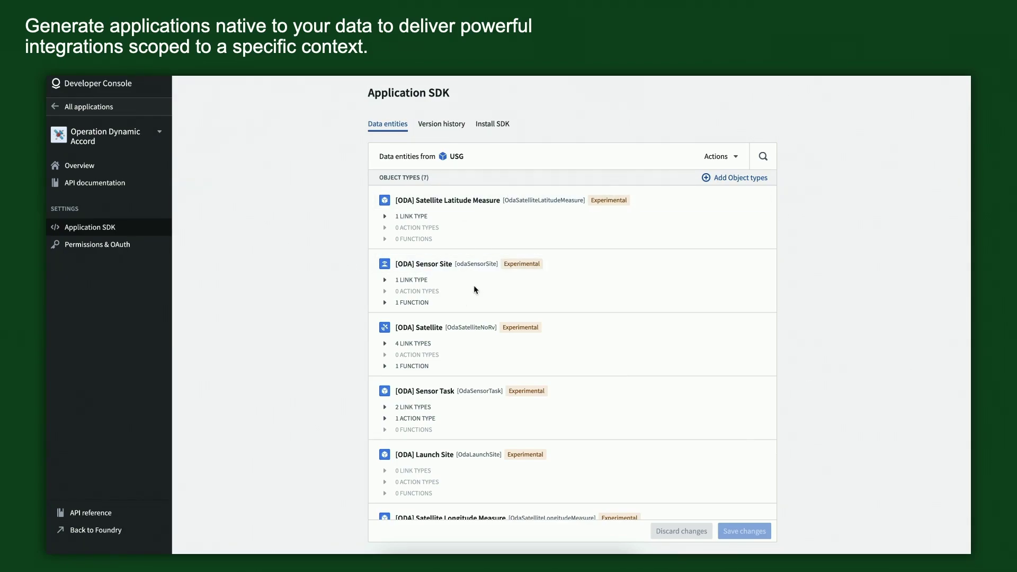
pyautogui.scroll(-3, 474, 285)
pyautogui.scroll(-2, 474, 290)
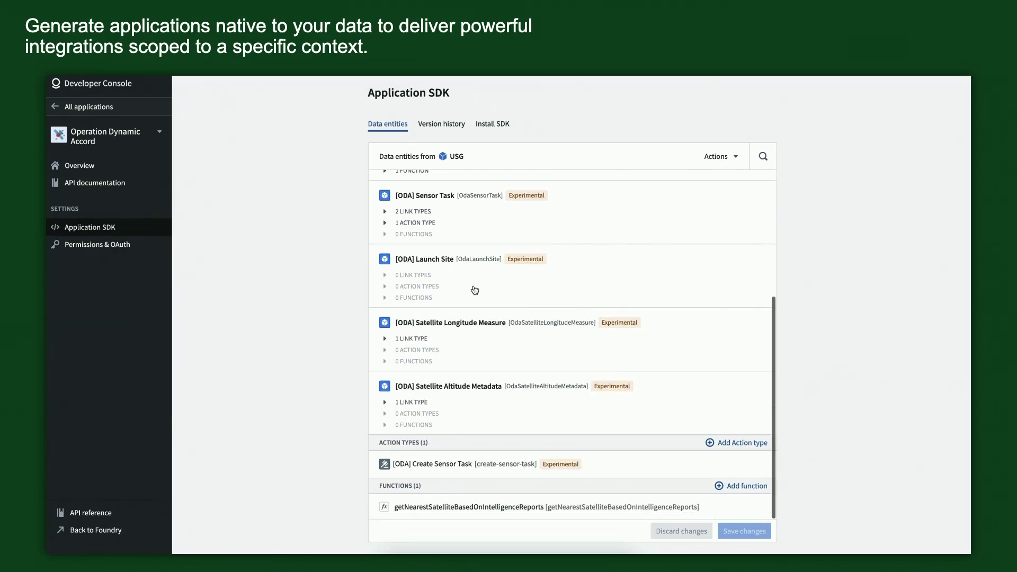
pyautogui.scroll(1, 587, 399)
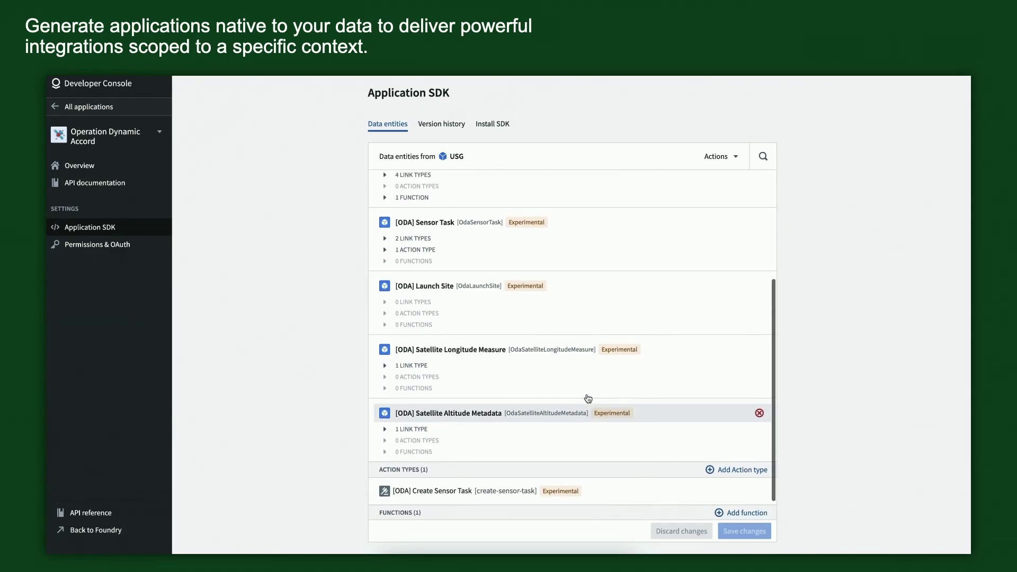
pyautogui.scroll(4, 587, 398)
pyautogui.moveTo(588, 391)
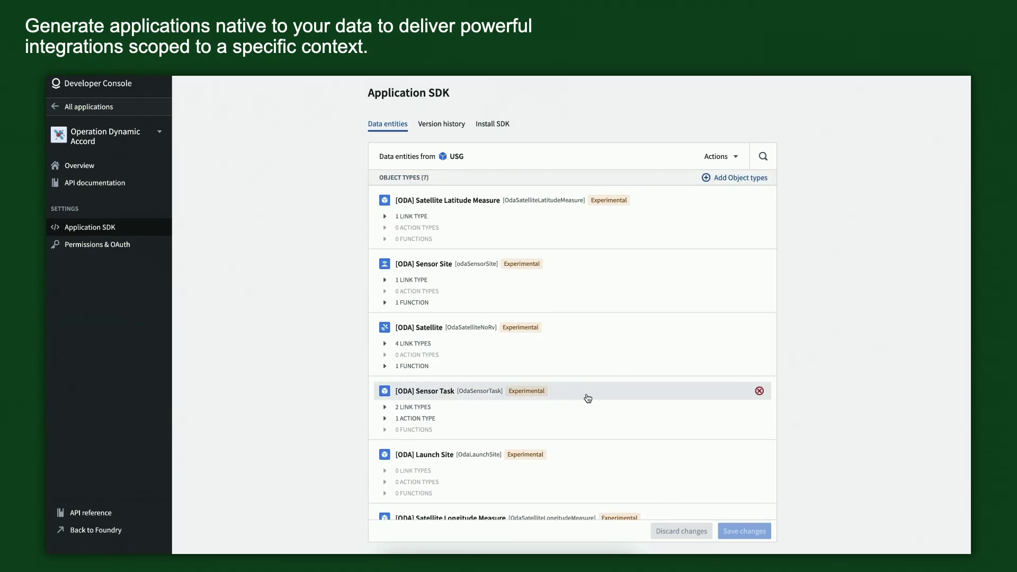
pyautogui.scroll(-1, 587, 399)
pyautogui.scroll(-1, 587, 398)
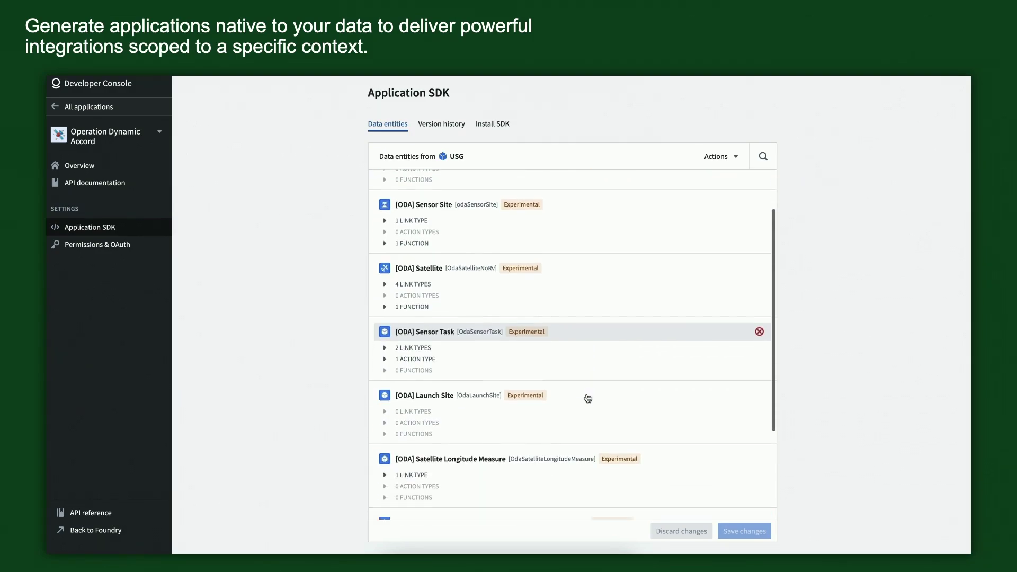
pyautogui.scroll(-3, 587, 399)
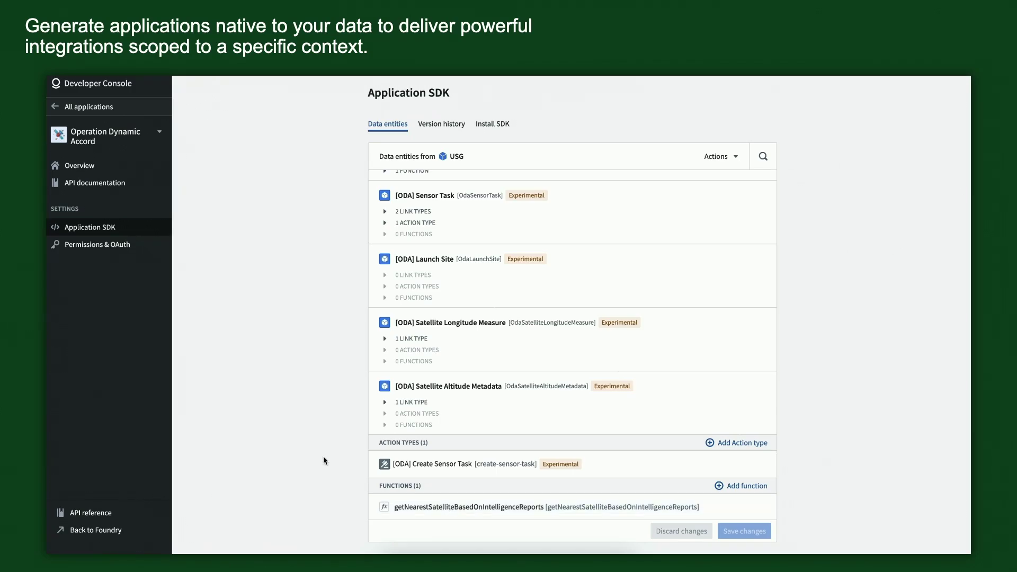
# Review the SDK's past versions in the Developer Console entity list.
pyautogui.click(454, 126)
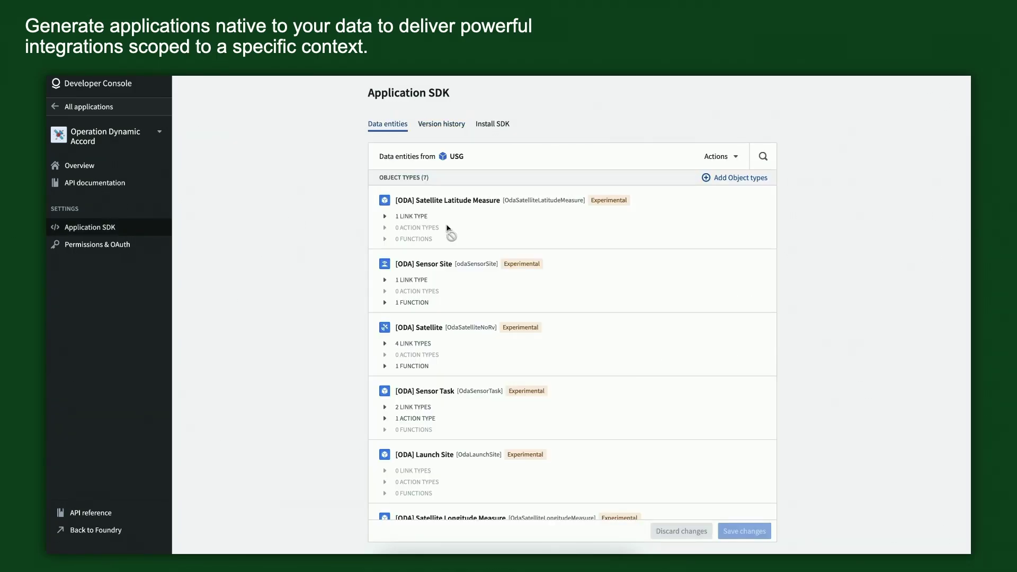
pyautogui.moveTo(520, 200)
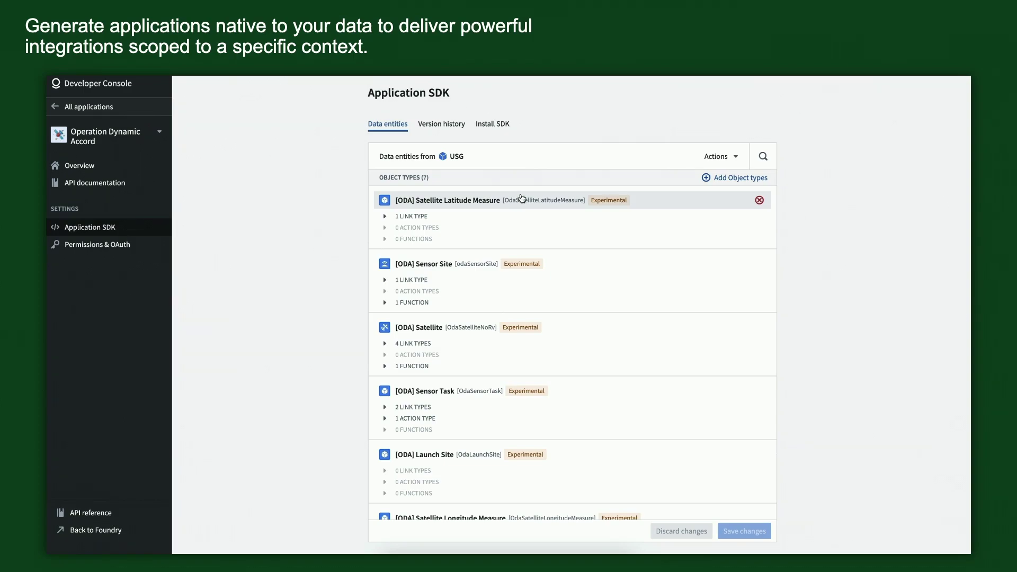
pyautogui.scroll(-1, 473, 285)
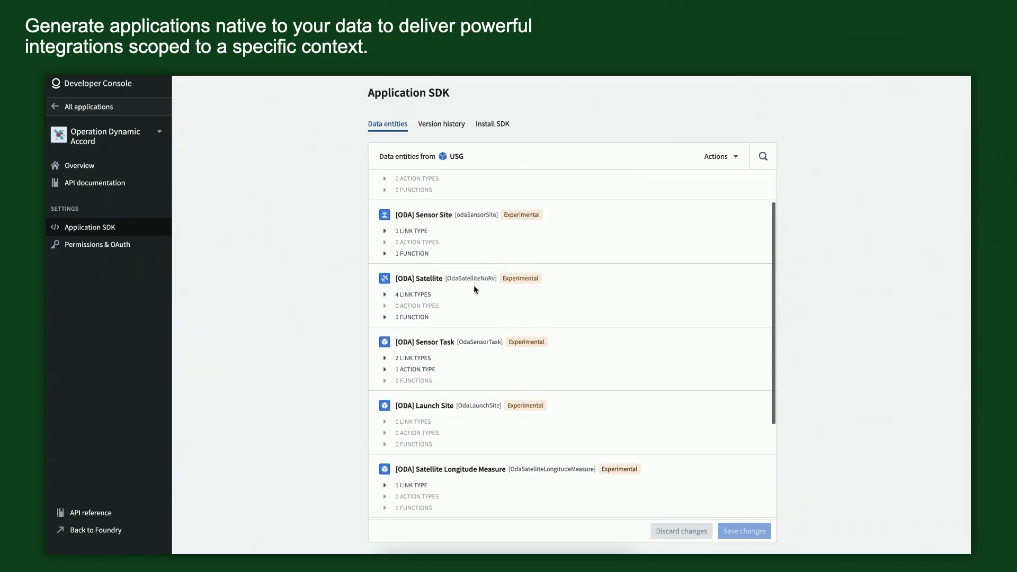
pyautogui.scroll(-2, 474, 286)
pyautogui.scroll(-1, 475, 287)
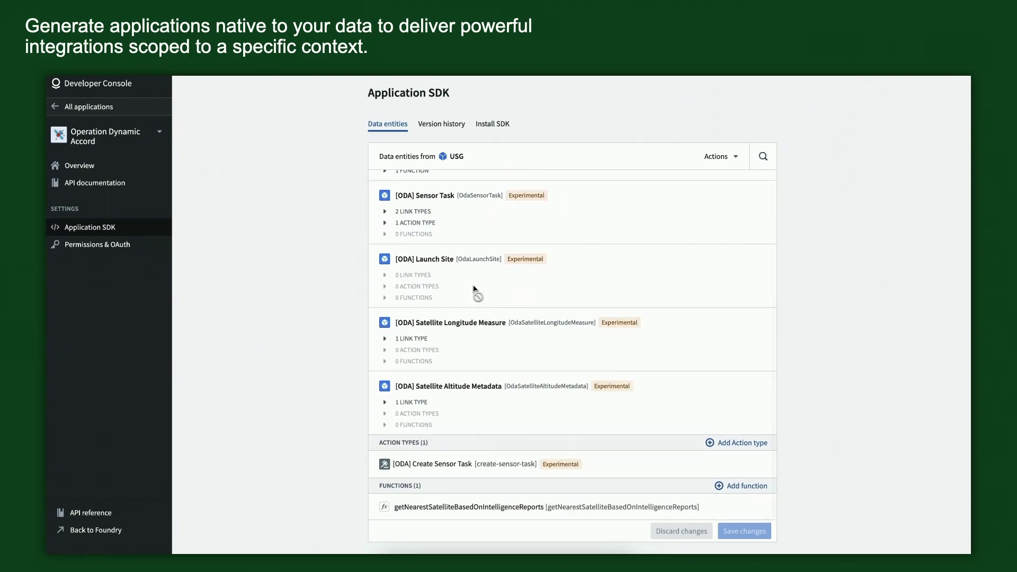
pyautogui.scroll(1, 561, 402)
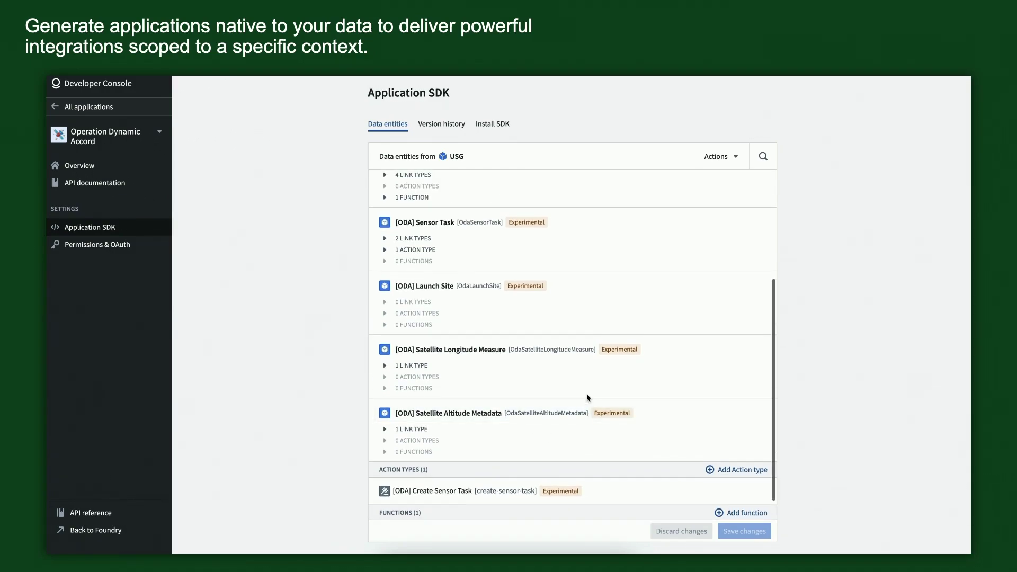
pyautogui.scroll(3, 588, 398)
pyautogui.scroll(1, 588, 398)
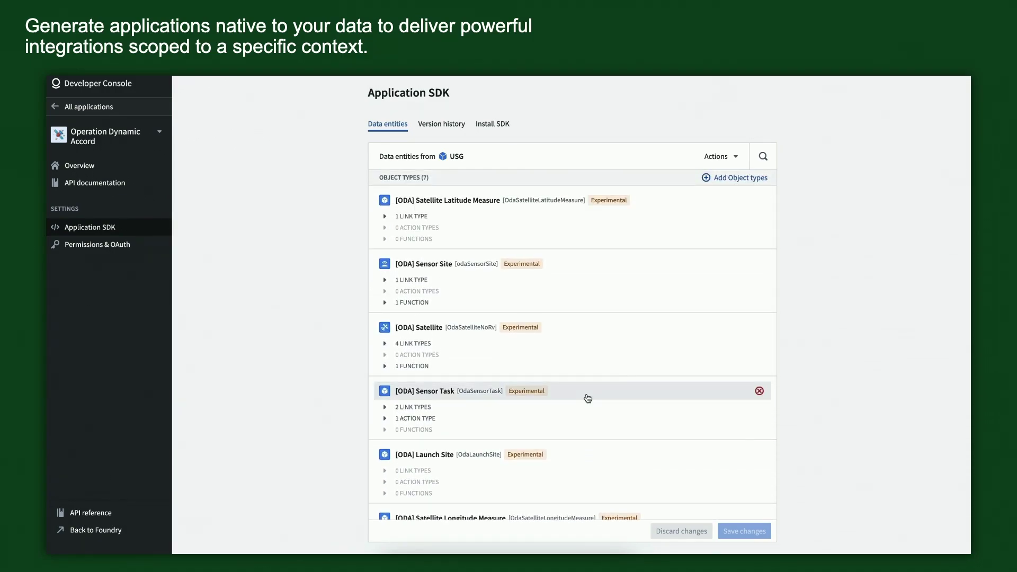
pyautogui.scroll(-1, 587, 398)
pyautogui.scroll(-1, 588, 398)
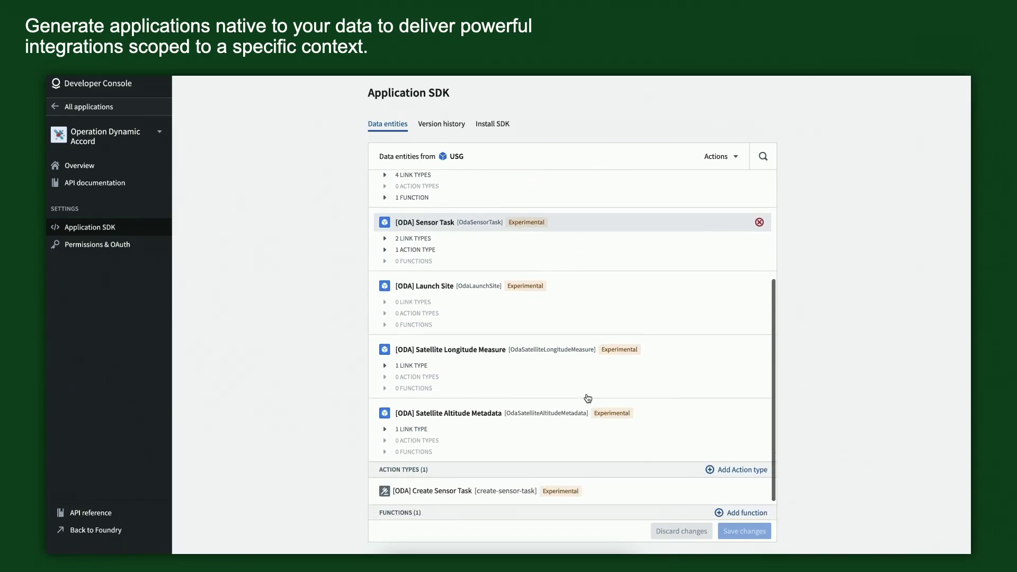
pyautogui.scroll(-2, 587, 399)
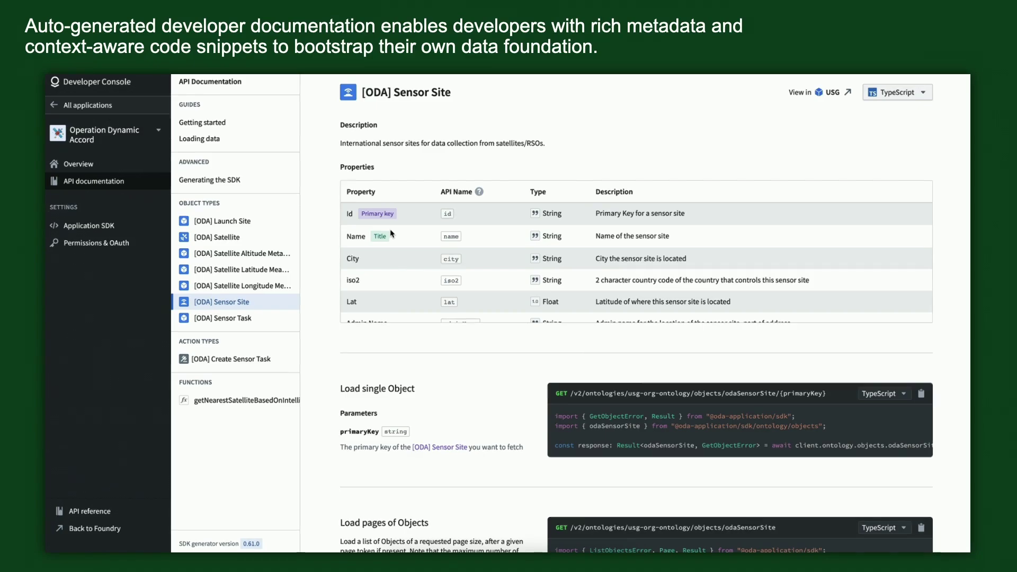
pyautogui.moveTo(342, 145); pyautogui.dragTo(546, 144)
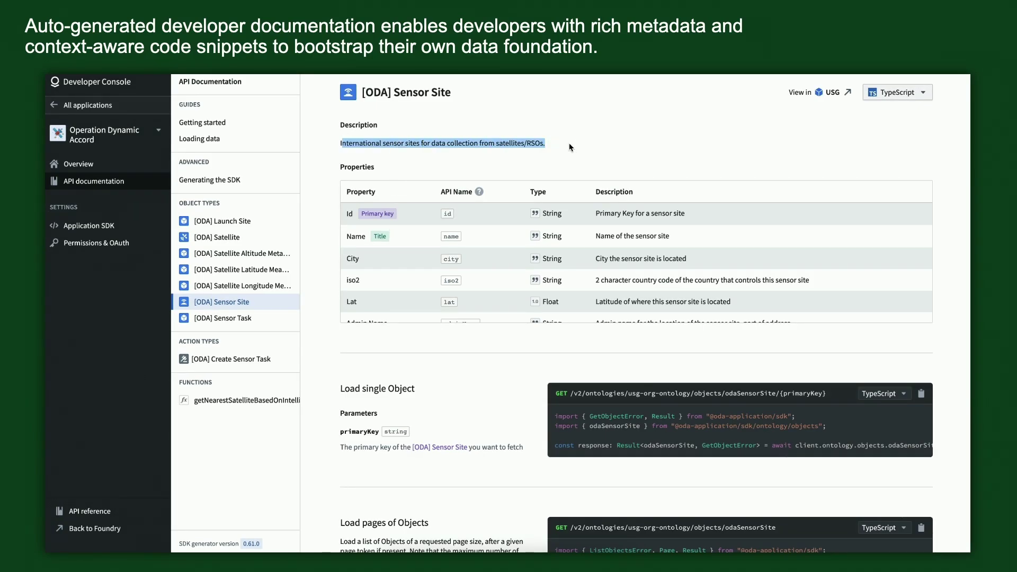
pyautogui.click(569, 146)
pyautogui.scroll(-1, 483, 249)
pyautogui.scroll(-3, 482, 250)
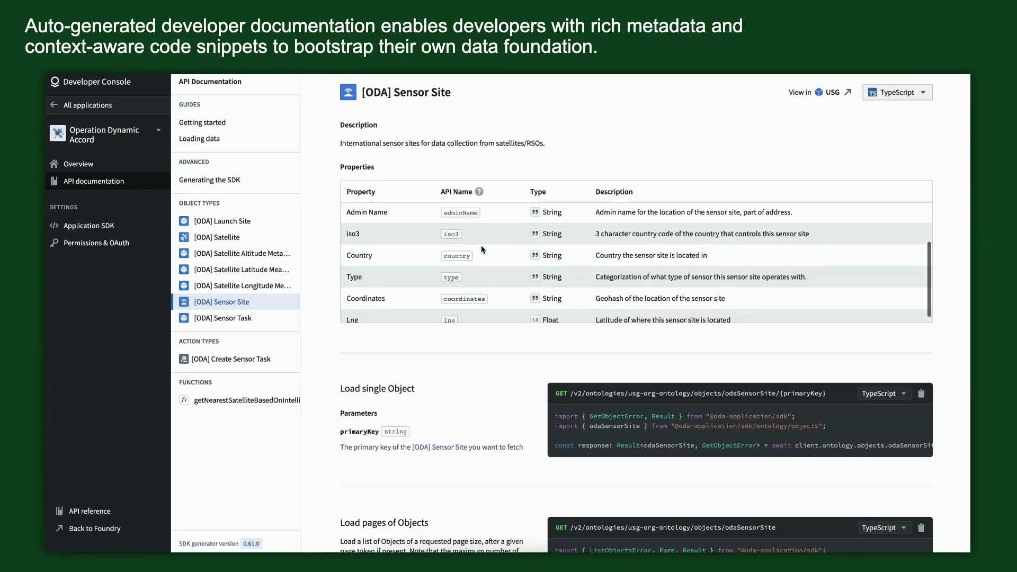
pyautogui.scroll(-1, 624, 266)
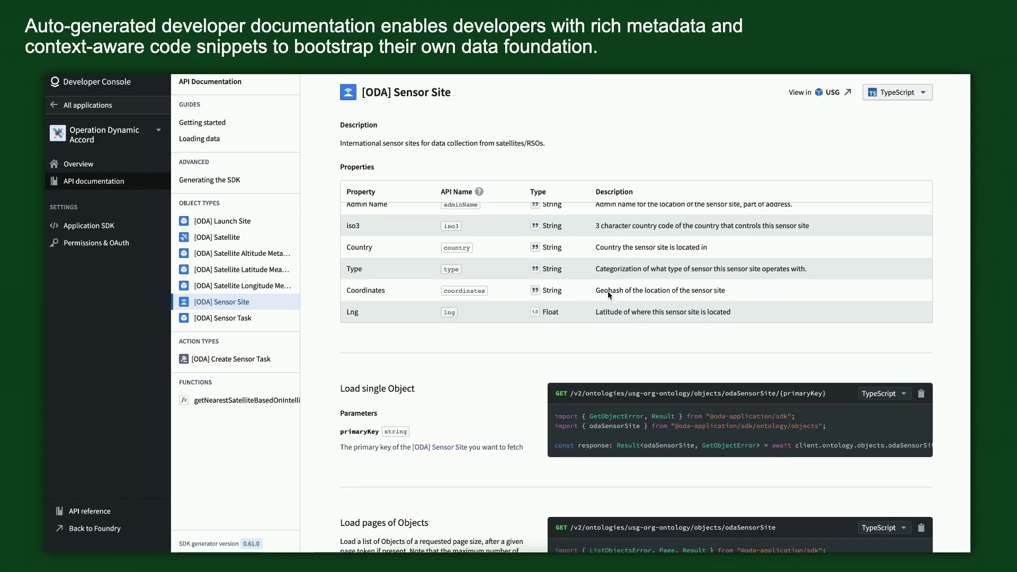
pyautogui.scroll(-1, 493, 396)
pyautogui.scroll(-2, 493, 394)
pyautogui.scroll(-1, 493, 393)
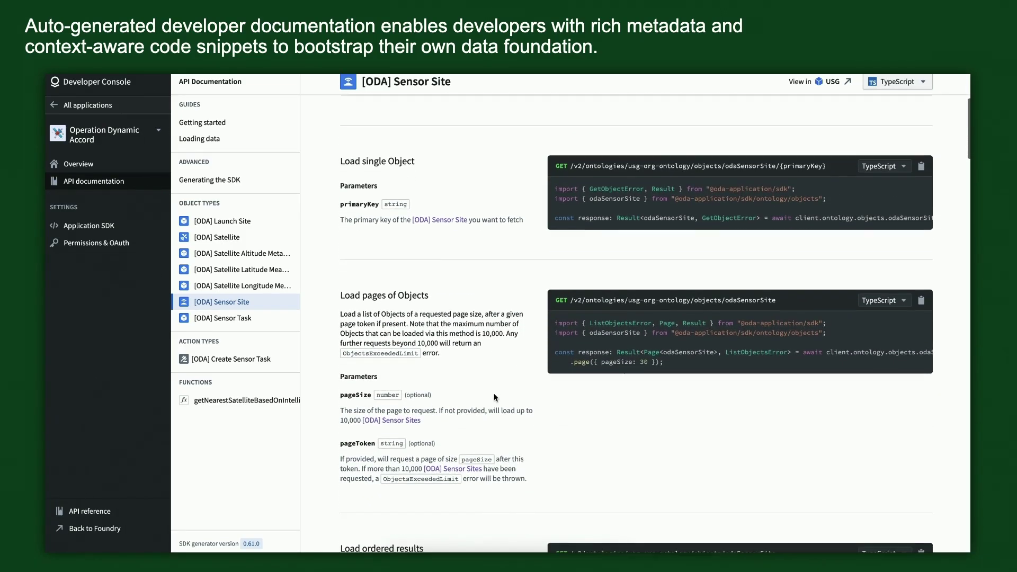
pyautogui.scroll(-1, 493, 393)
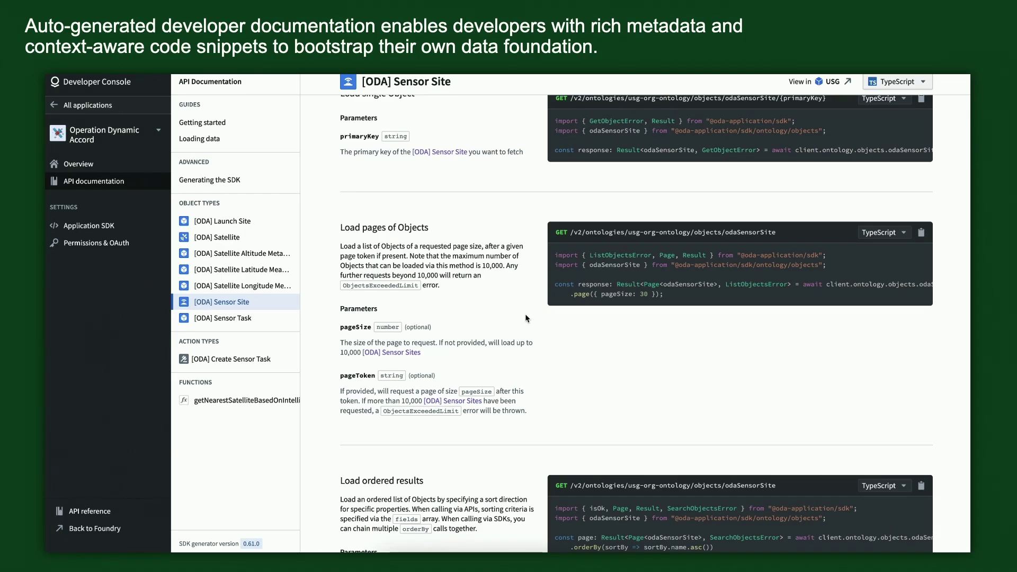
pyautogui.scroll(-1, 525, 318)
pyautogui.scroll(-3, 526, 318)
pyautogui.scroll(-1, 526, 317)
pyautogui.scroll(-2, 525, 318)
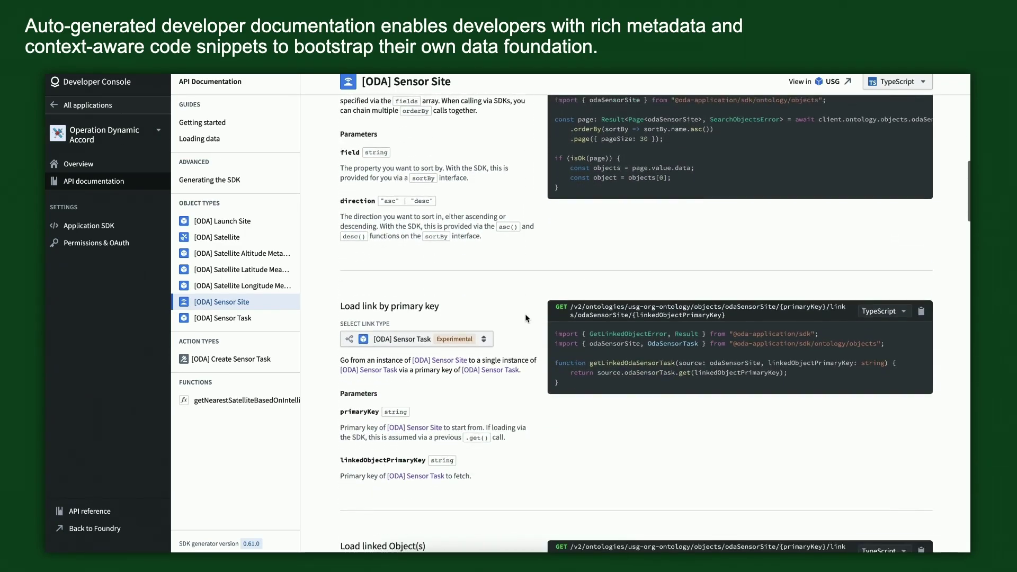
pyautogui.scroll(-2, 525, 318)
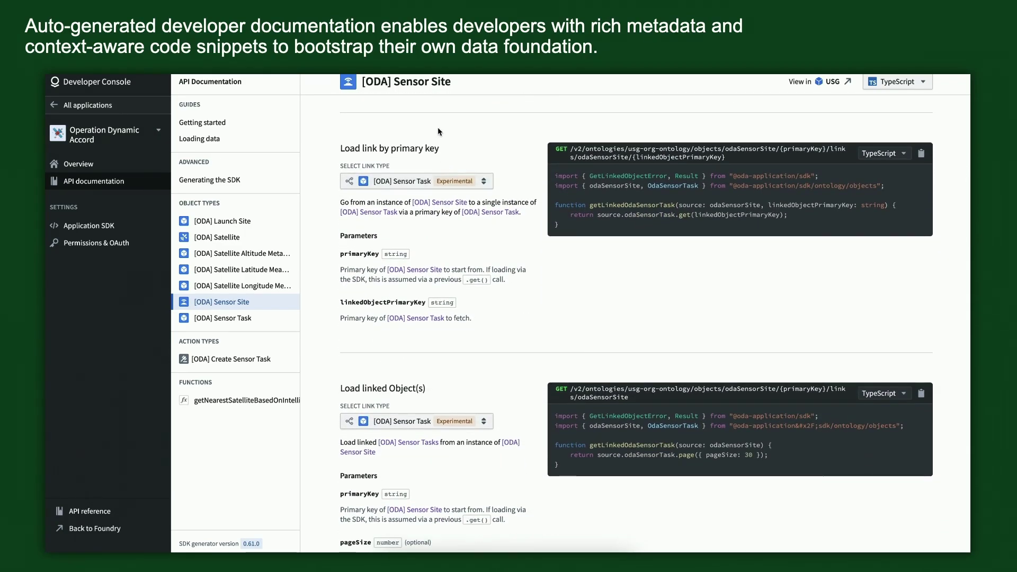
pyautogui.click(444, 186)
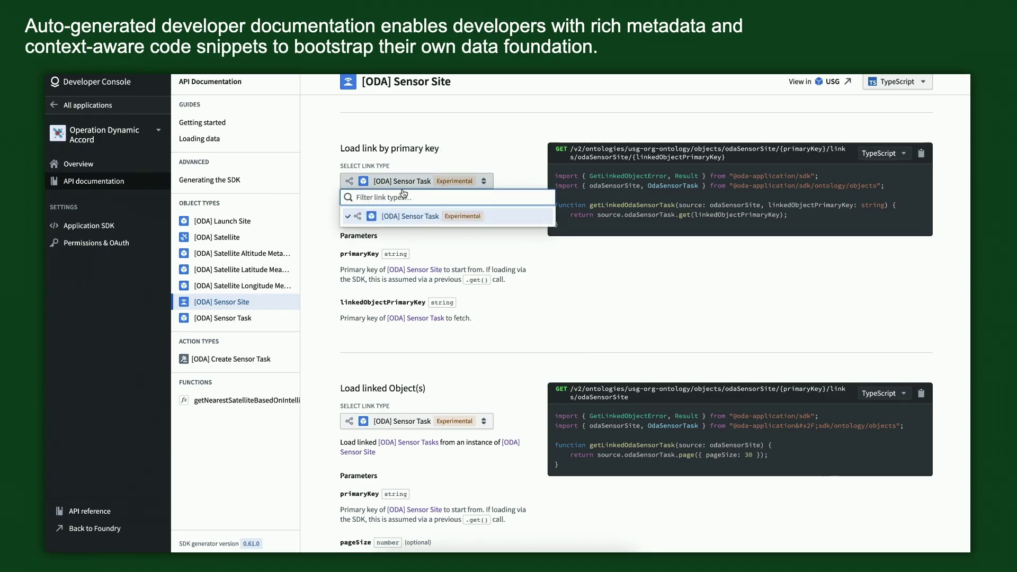
pyautogui.click(674, 215)
pyautogui.scroll(-5, 492, 281)
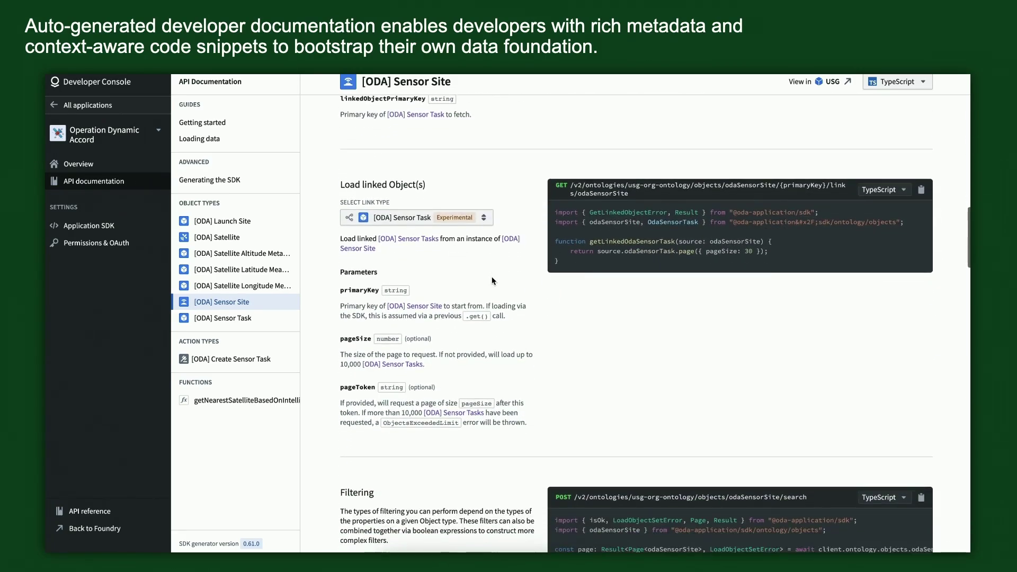
pyautogui.scroll(-1, 492, 281)
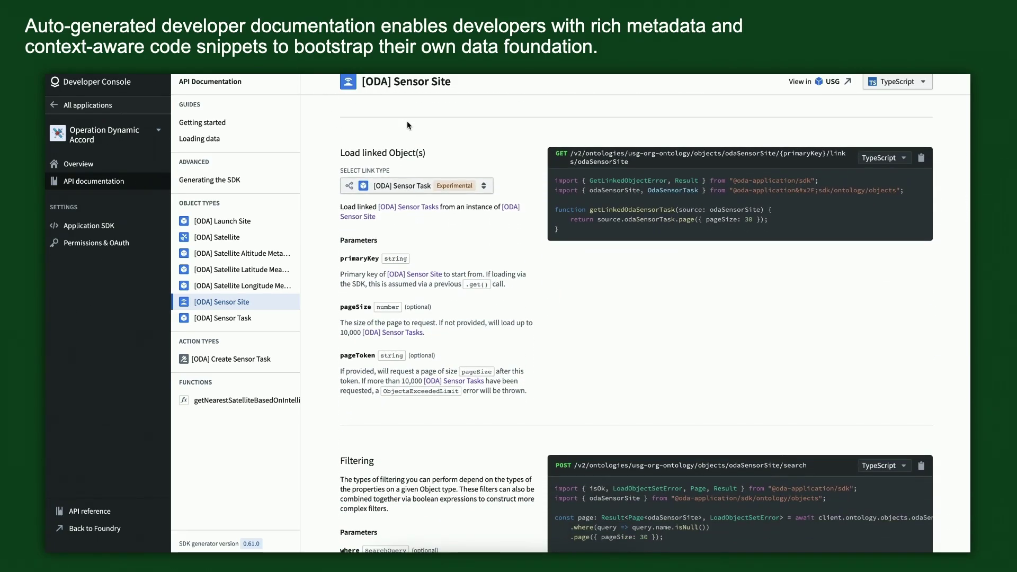
pyautogui.scroll(6, 391, 229)
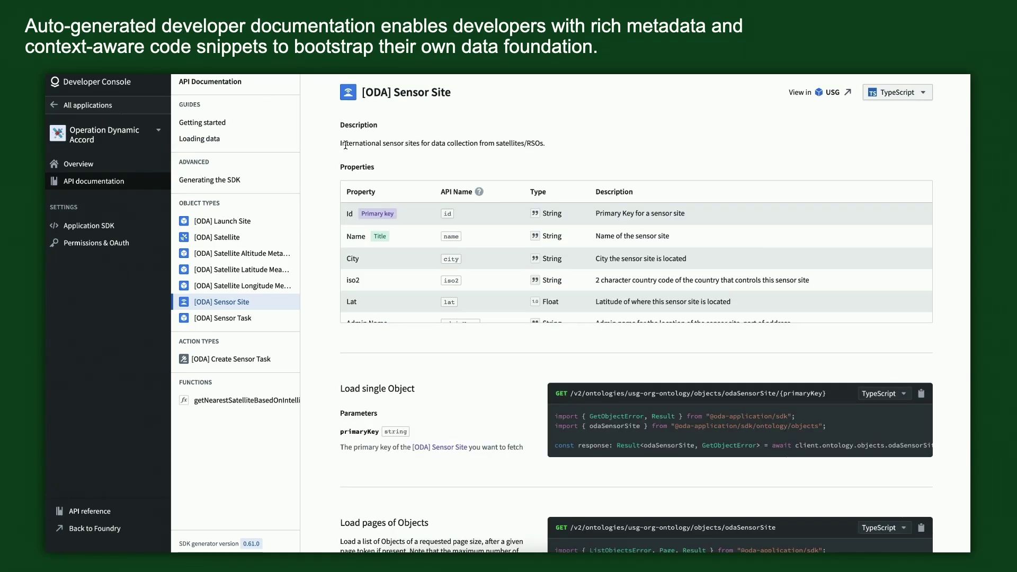
pyautogui.moveTo(341, 143); pyautogui.dragTo(569, 148)
pyautogui.click(572, 147)
pyautogui.scroll(-1, 480, 245)
pyautogui.scroll(-3, 481, 244)
pyautogui.scroll(-1, 624, 263)
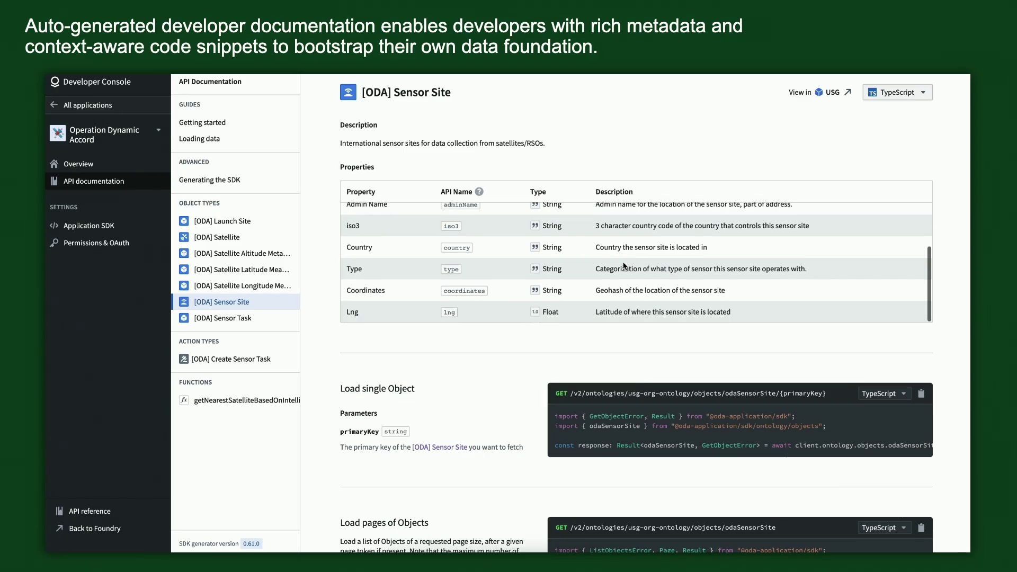
pyautogui.scroll(-1, 529, 412)
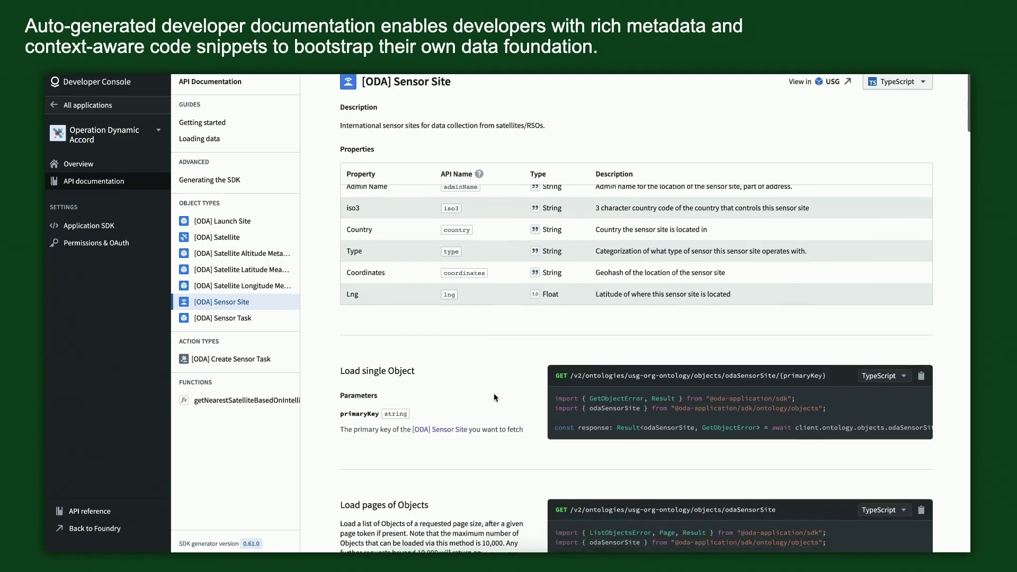
pyautogui.scroll(-3, 494, 394)
pyautogui.scroll(-2, 493, 393)
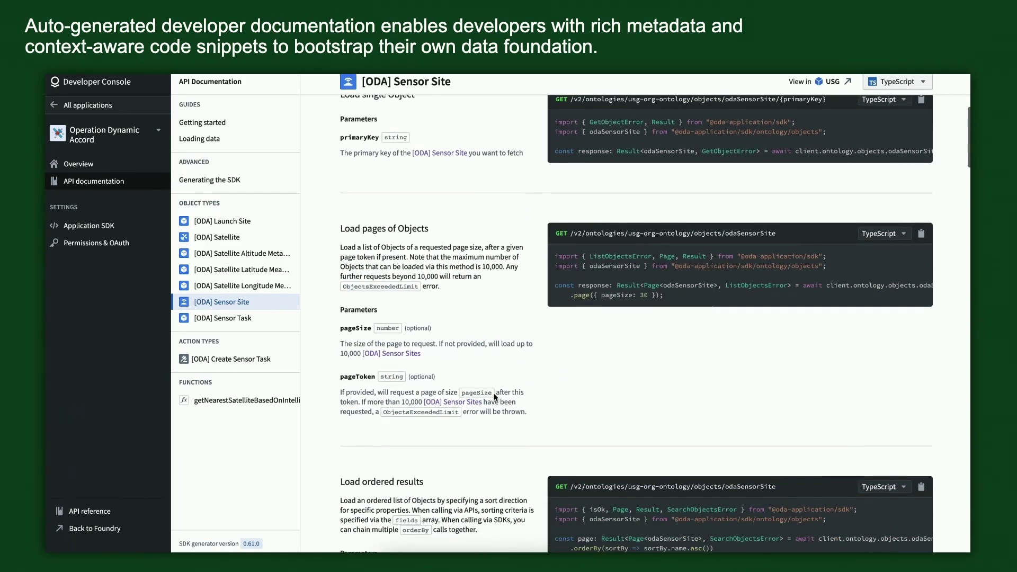
pyautogui.scroll(-3, 526, 314)
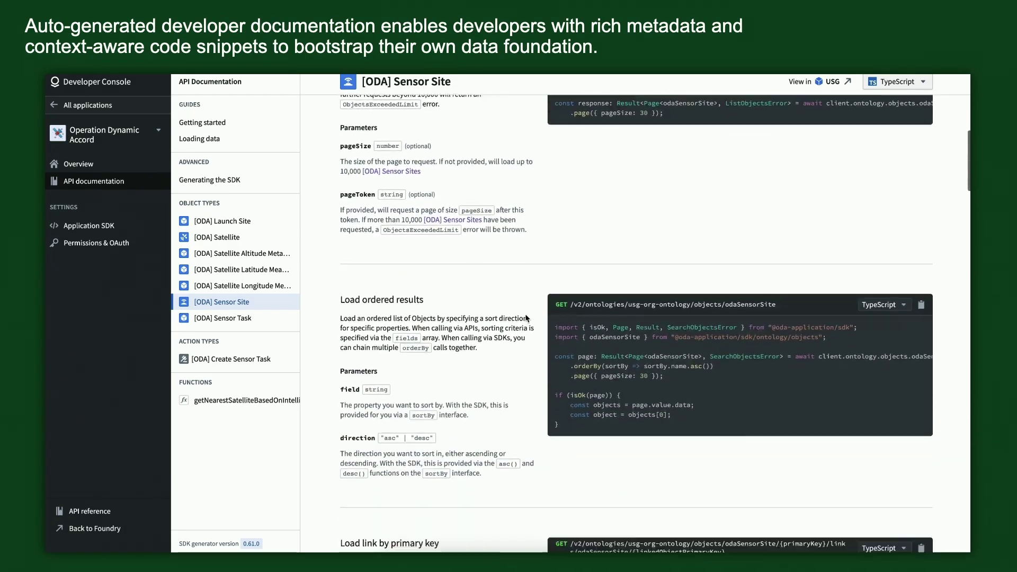
pyautogui.scroll(-2, 525, 314)
pyautogui.scroll(-1, 525, 314)
pyautogui.scroll(-2, 526, 314)
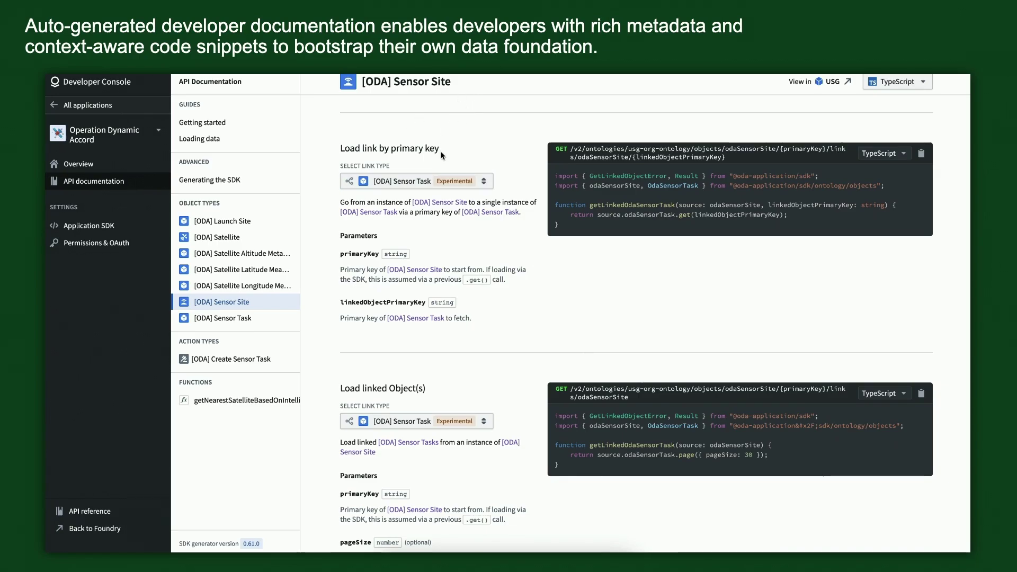
pyautogui.click(442, 182)
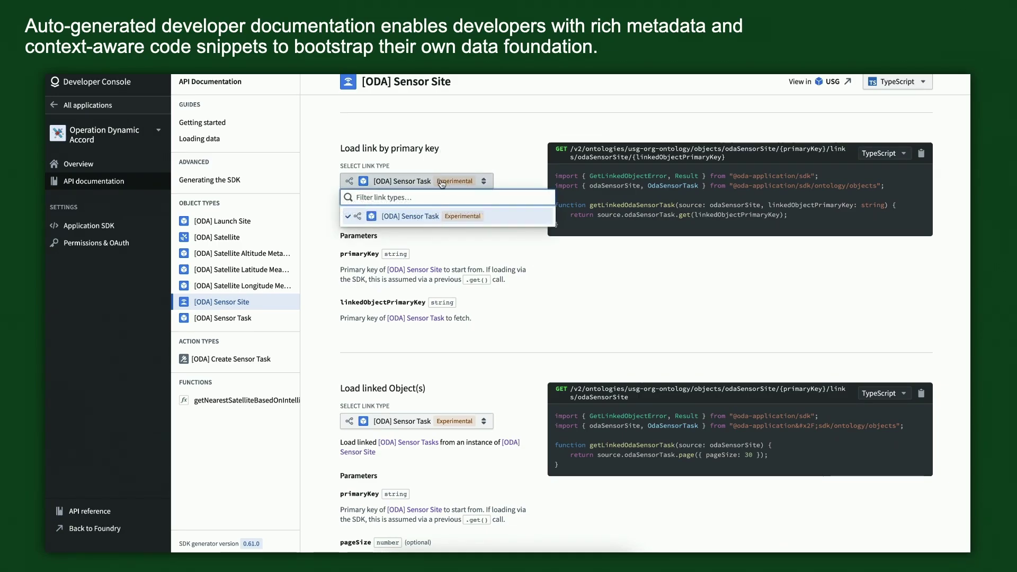
pyautogui.click(672, 216)
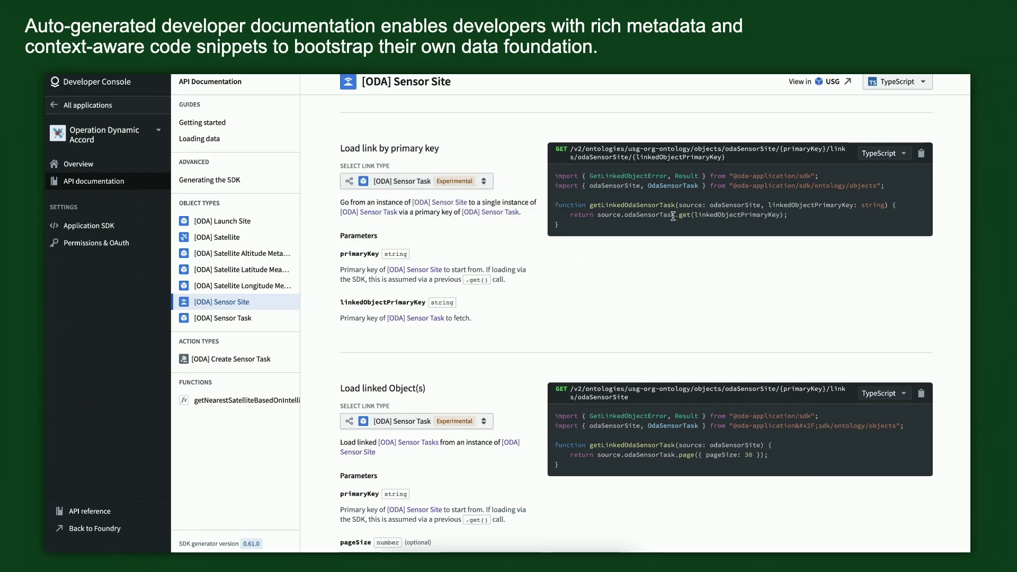
pyautogui.scroll(-3, 491, 276)
pyautogui.scroll(-1, 492, 277)
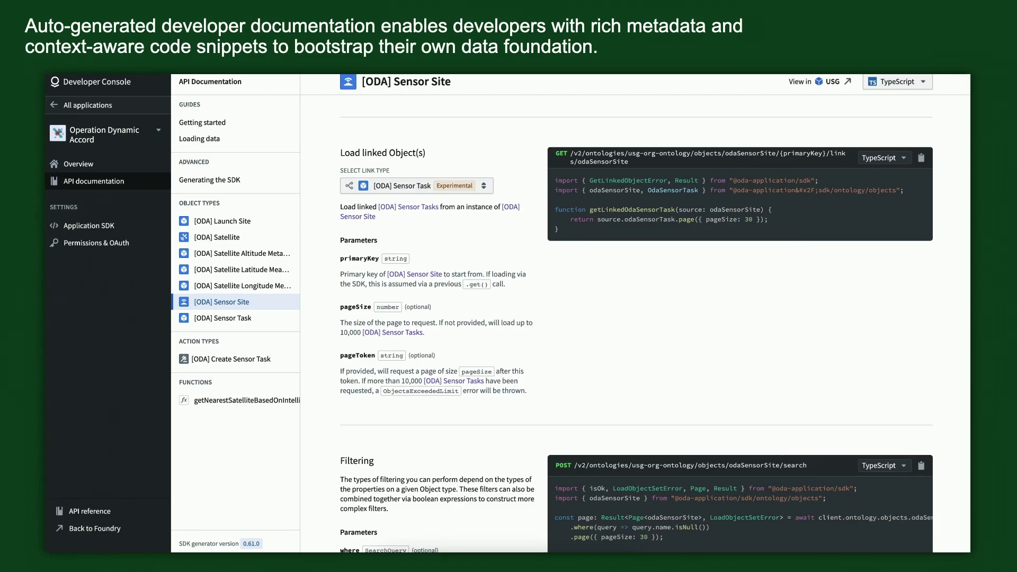
pyautogui.scroll(10, 391, 229)
pyautogui.moveTo(341, 144); pyautogui.dragTo(565, 147)
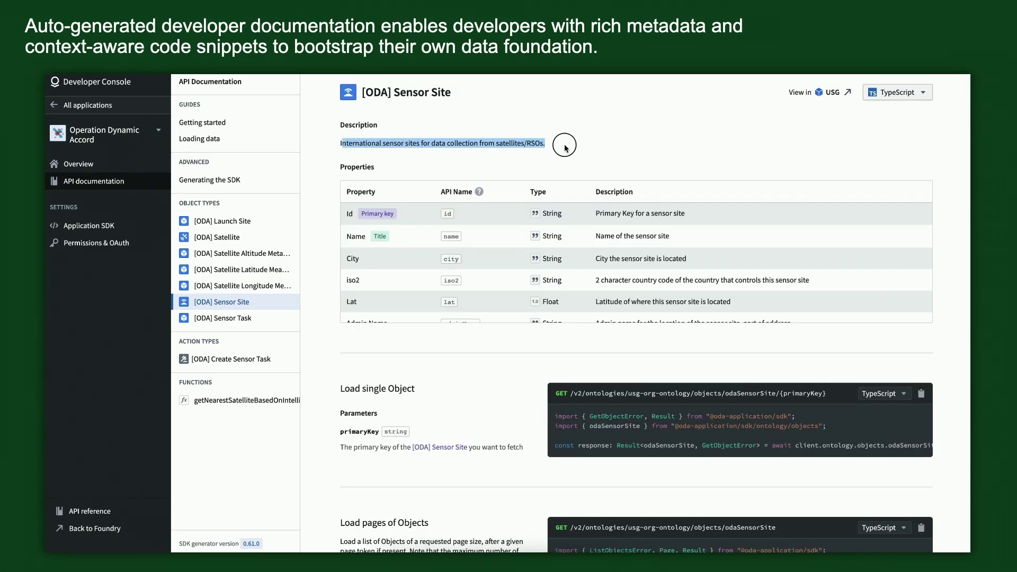
pyautogui.click(572, 145)
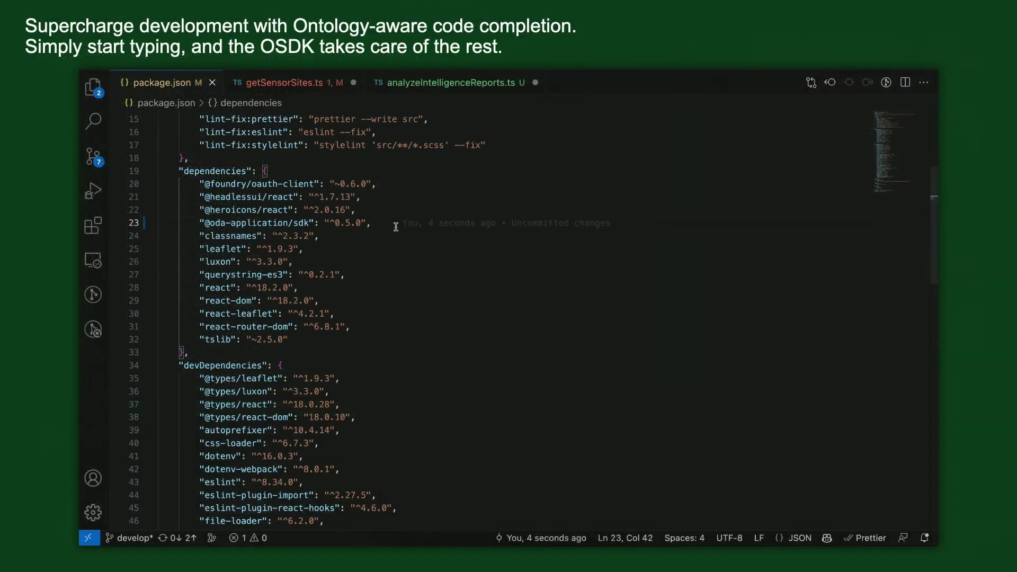
pyautogui.moveTo(205, 225); pyautogui.dragTo(201, 225)
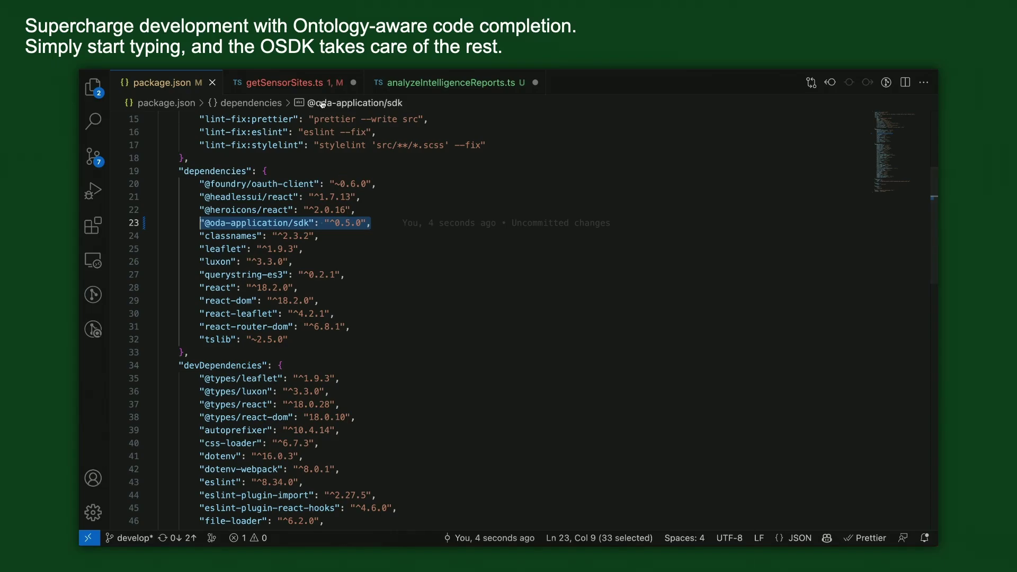
pyautogui.click(319, 83)
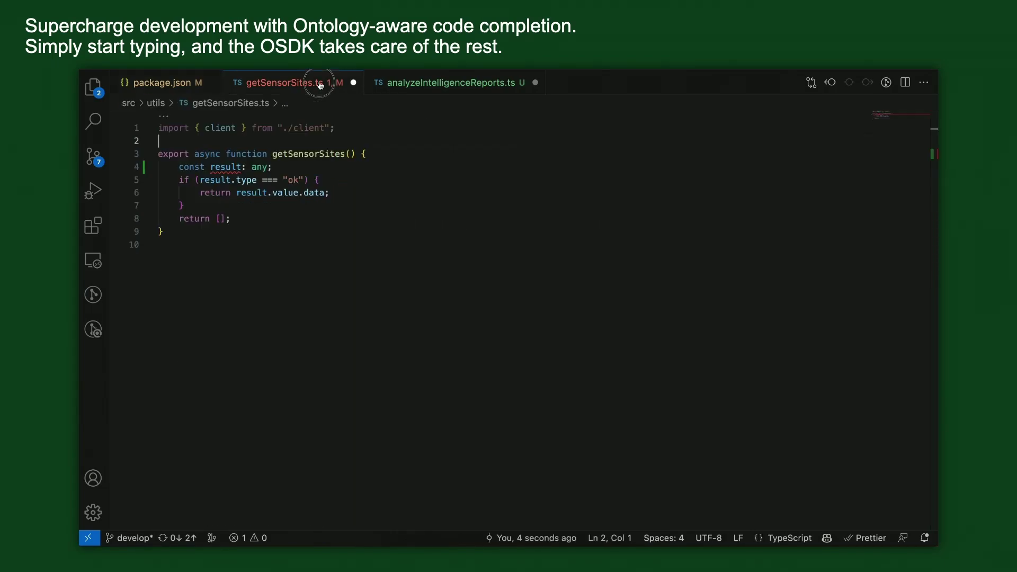
pyautogui.doubleClick(260, 167)
pyautogui.press('BackSpace')
pyautogui.press('BackSpace')
pyautogui.press('BackSpace')
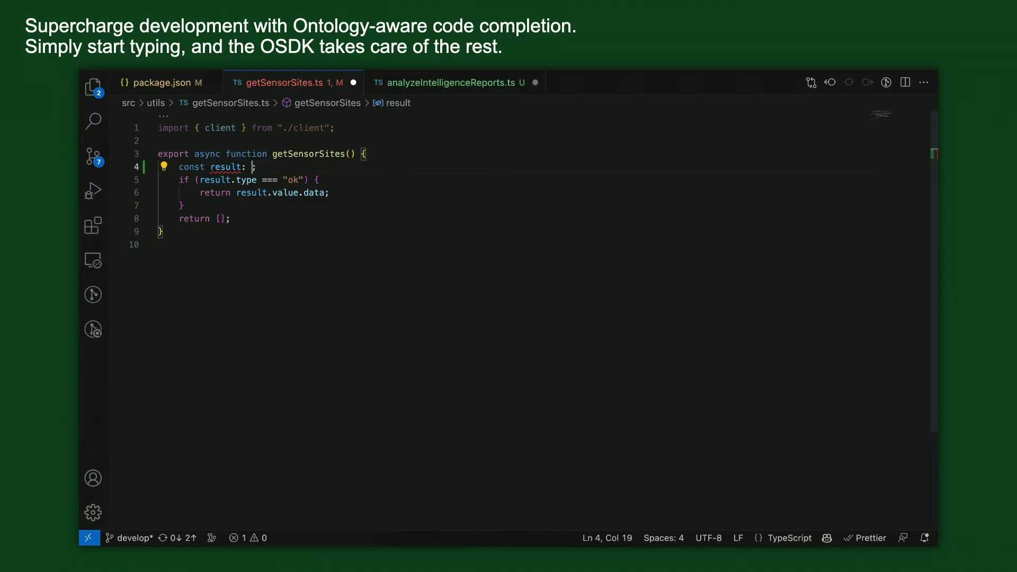
pyautogui.write('= ')
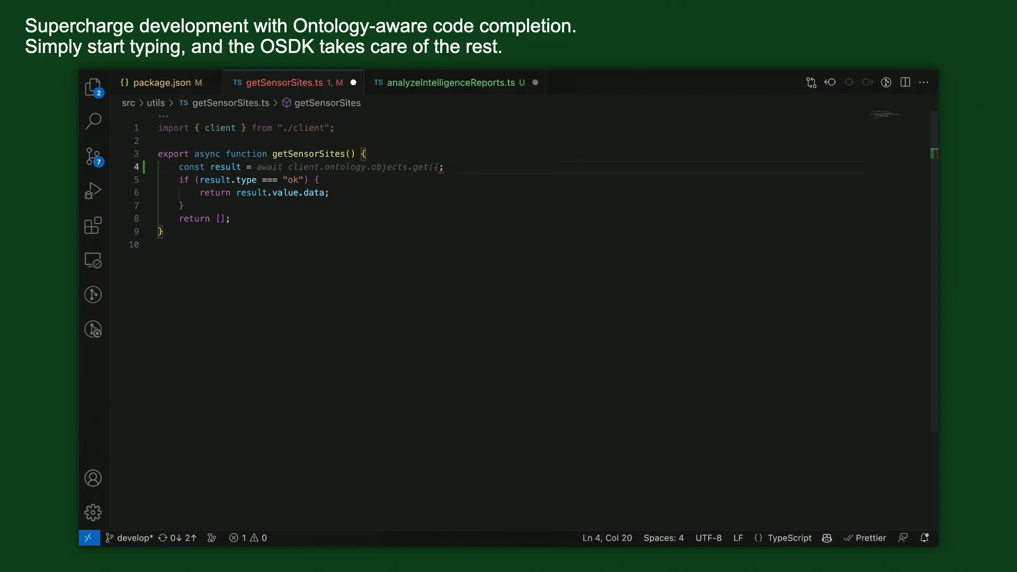
pyautogui.write('await client')
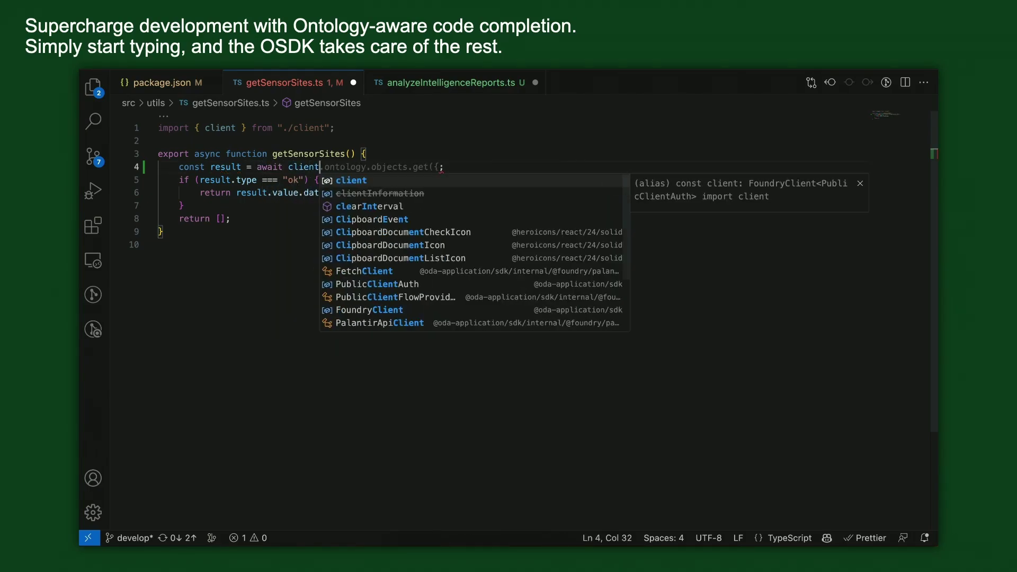
pyautogui.write('.ontology.')
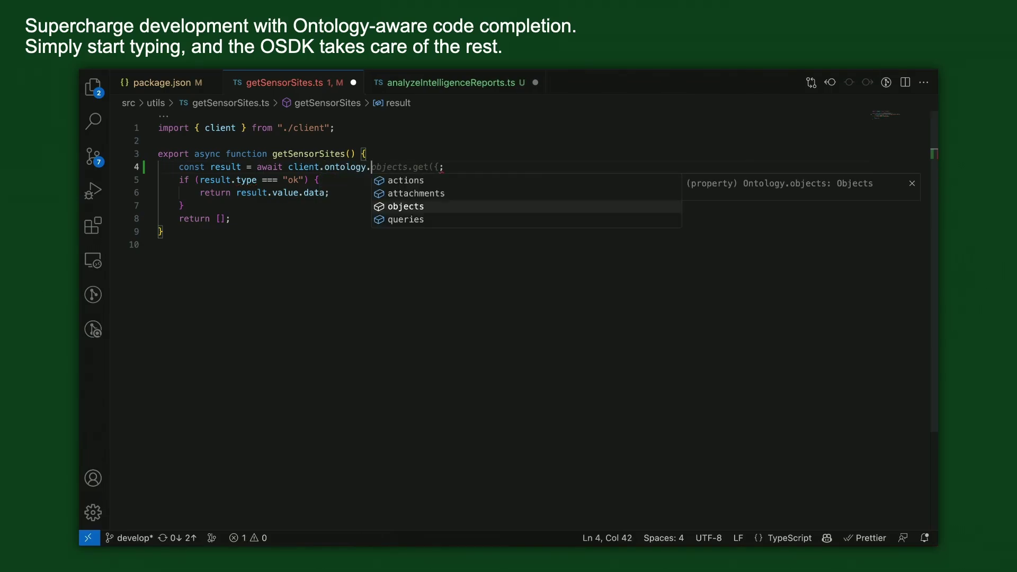
pyautogui.write('objects.')
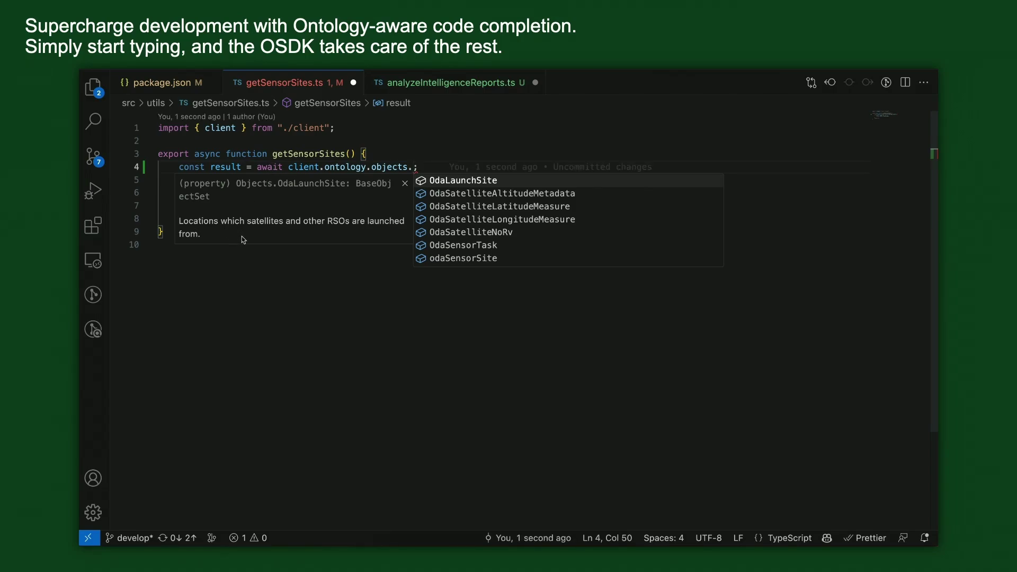
# Insert odaSensorSite from autocomplete and save to format the query.
pyautogui.press('Down')
pyautogui.press('Down')
pyautogui.press('Down')
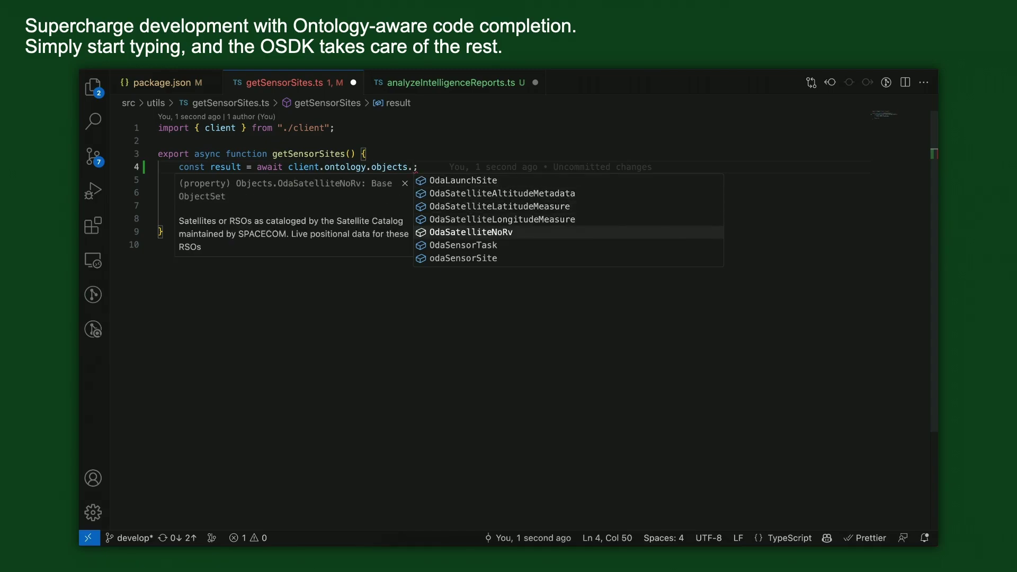
pyautogui.press('Down')
pyautogui.press('Down')
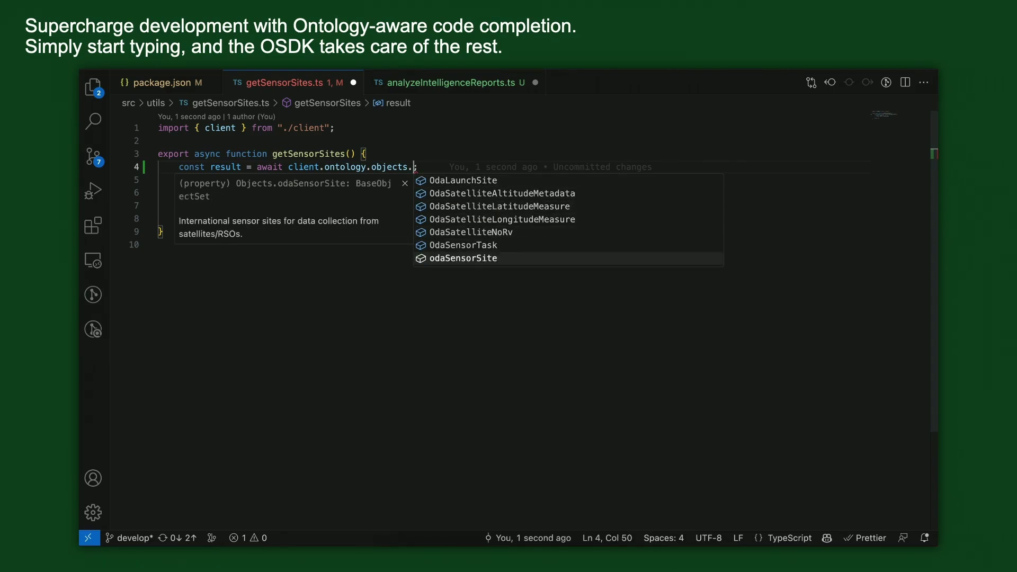
pyautogui.press('Up')
pyautogui.press('Down')
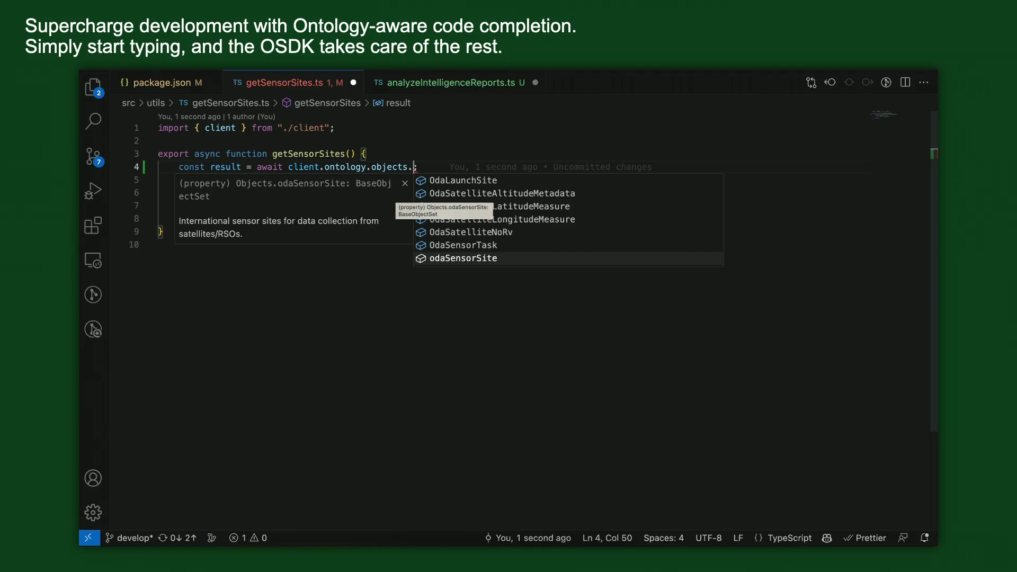
pyautogui.press('Return')
pyautogui.write('.')
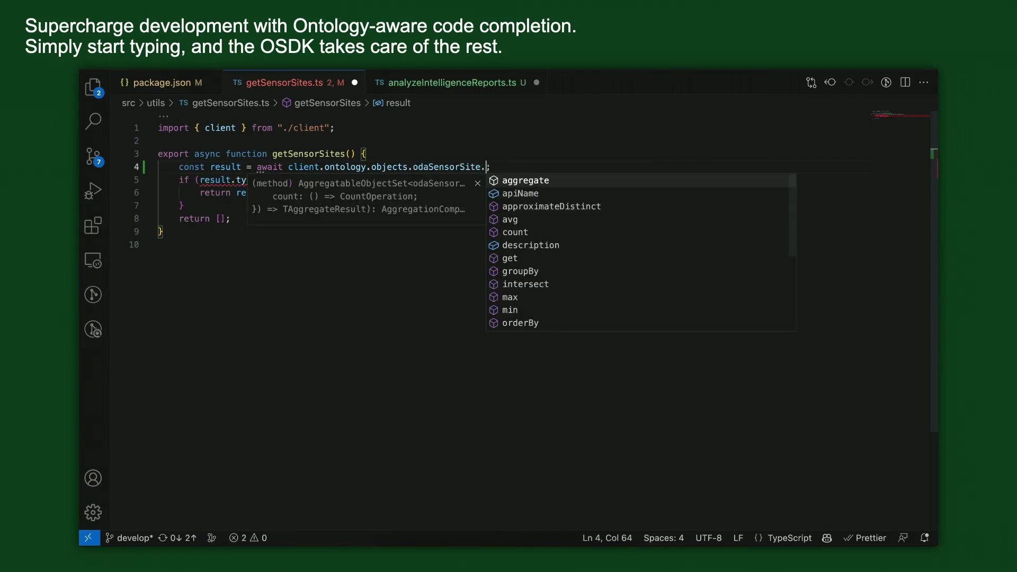
pyautogui.write('where(')
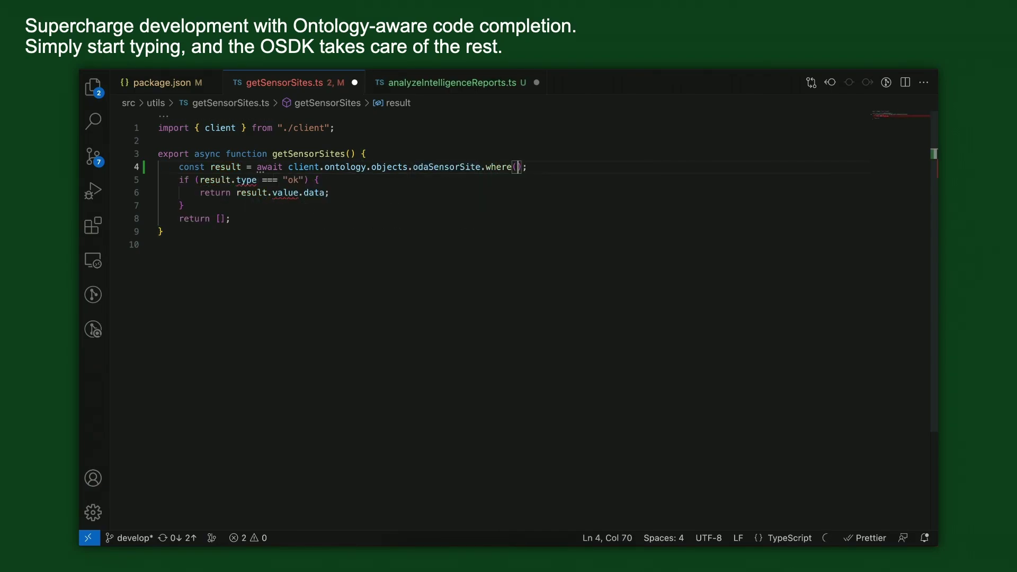
pyautogui.write('query => quer')
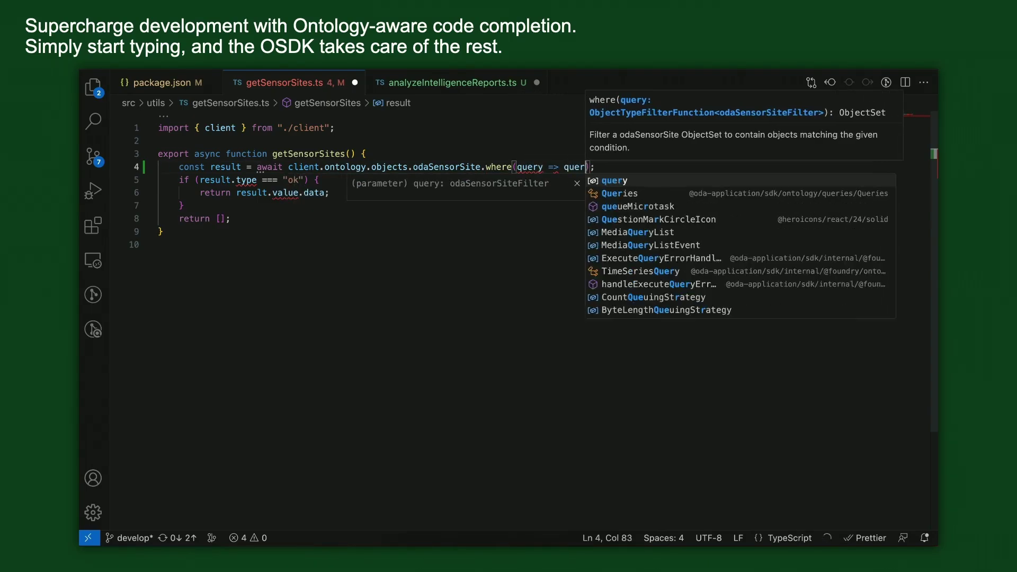
pyautogui.write('y.type.')
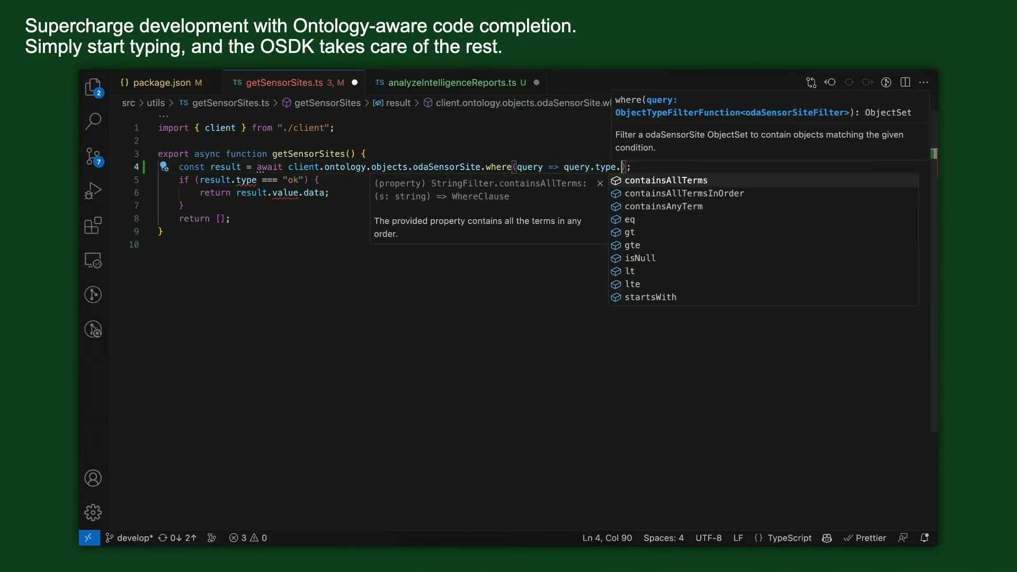
pyautogui.write('eq("')
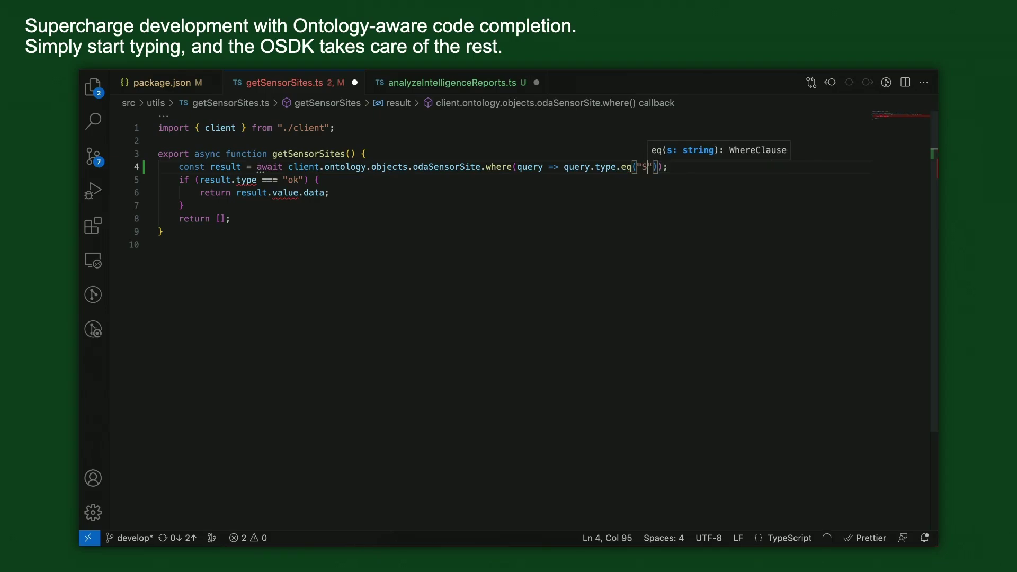
pyautogui.write('Sensor Site")')
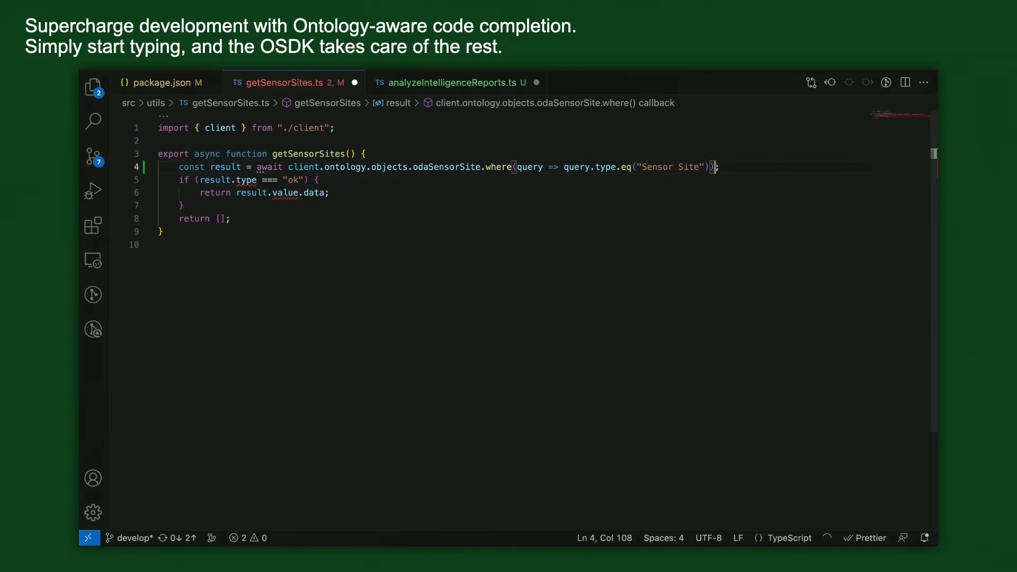
pyautogui.write(').page')
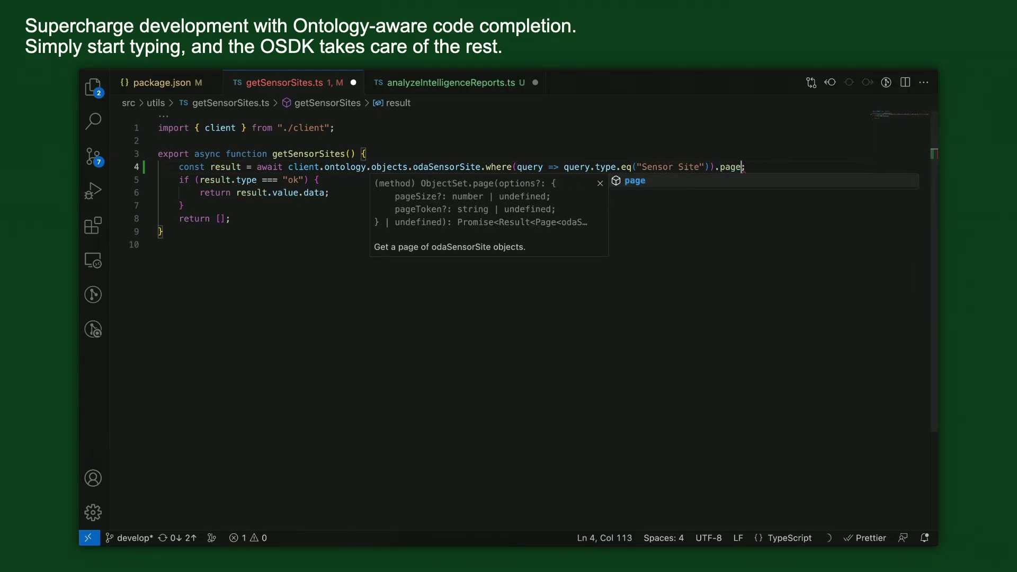
pyautogui.write('({ pageSize: 100 });')
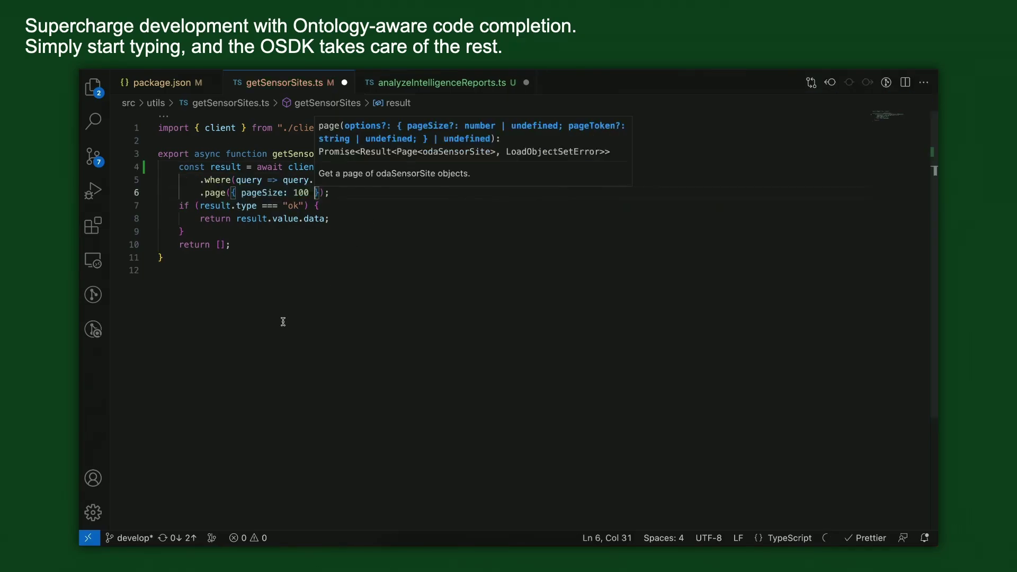
pyautogui.click(282, 321)
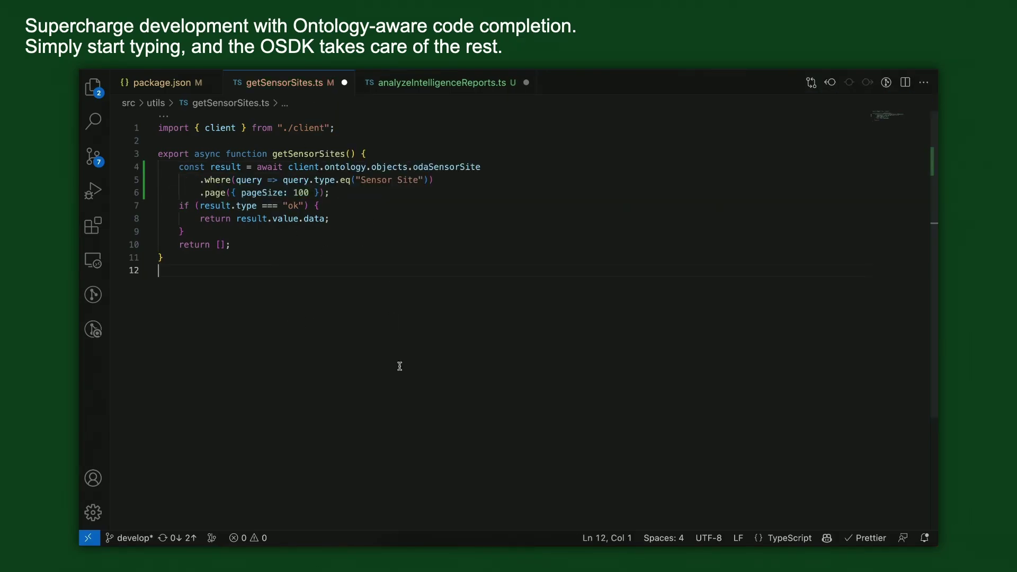
pyautogui.hotkey('ctrl', 's')
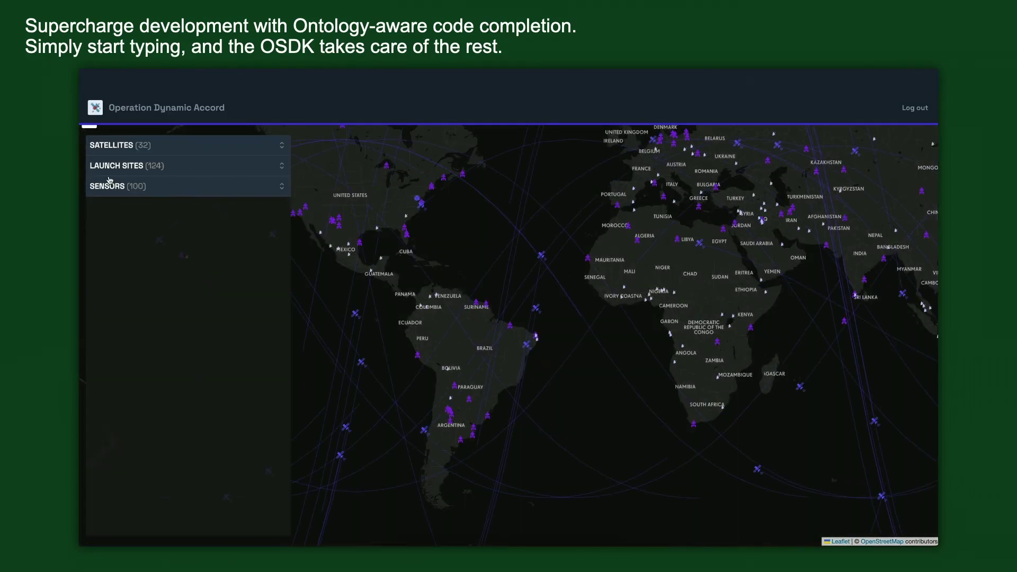
# Expand SENSORS and view details for Karbala', Makati City and Ulyanovsk stations.
pyautogui.click(136, 189)
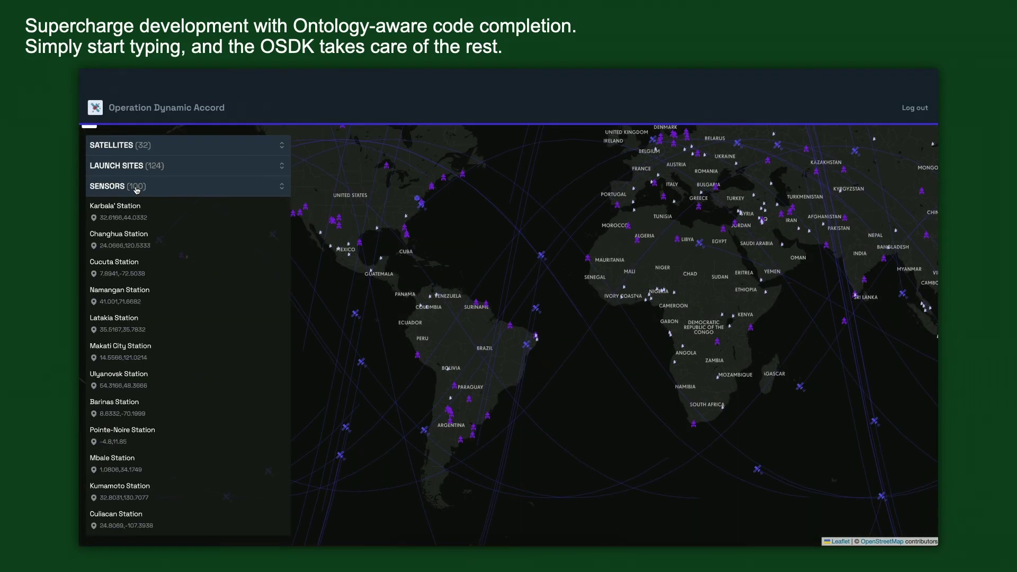
pyautogui.click(140, 216)
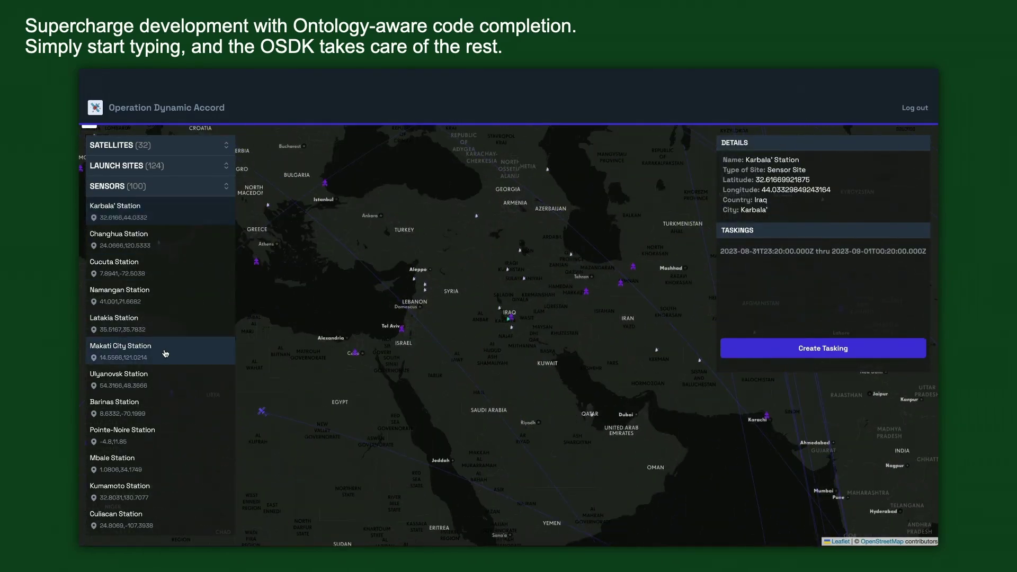
pyautogui.click(165, 354)
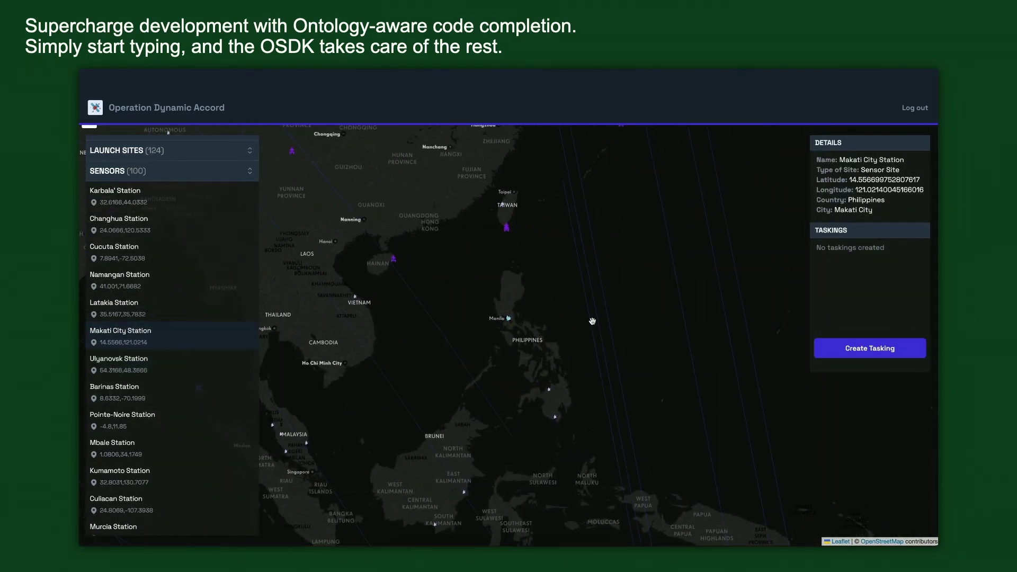
pyautogui.moveTo(819, 159); pyautogui.dragTo(874, 223)
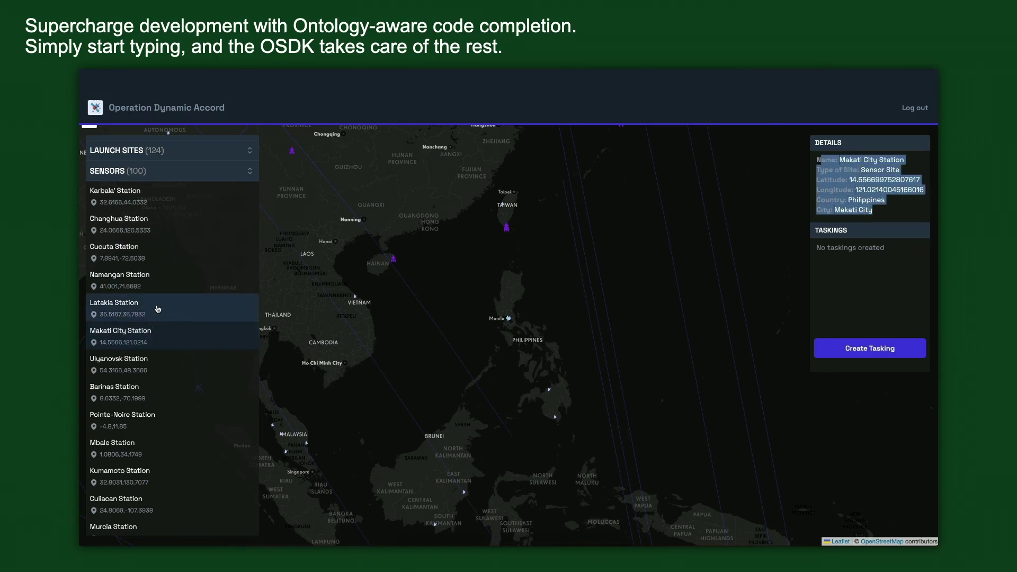
pyautogui.click(155, 364)
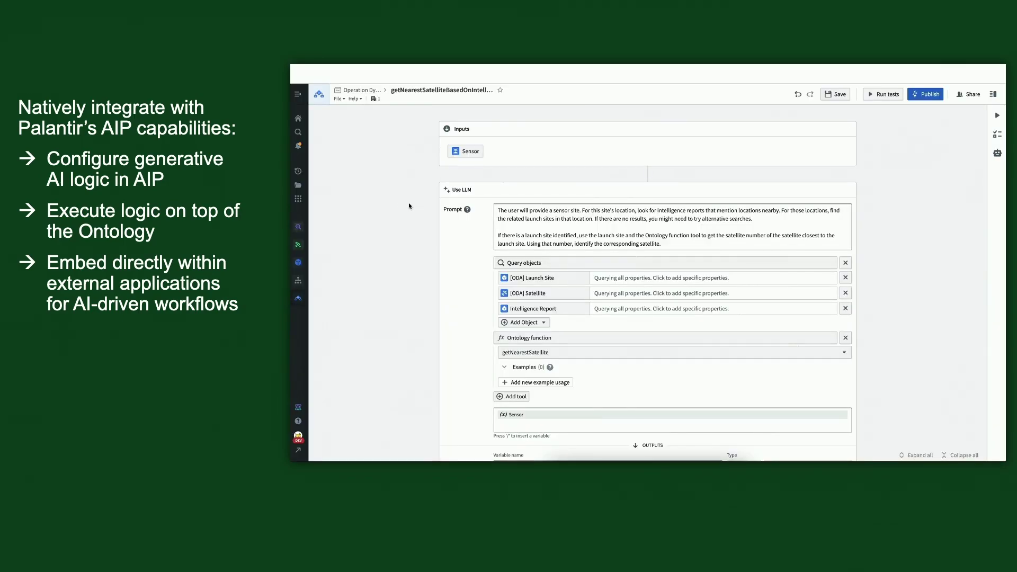
pyautogui.scroll(-3, 402, 263)
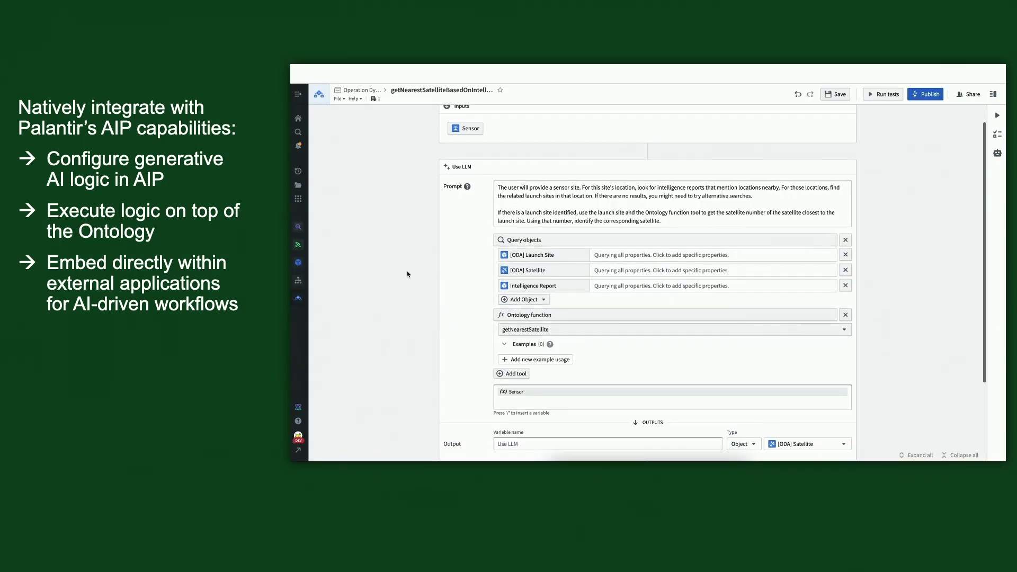
pyautogui.scroll(3, 407, 275)
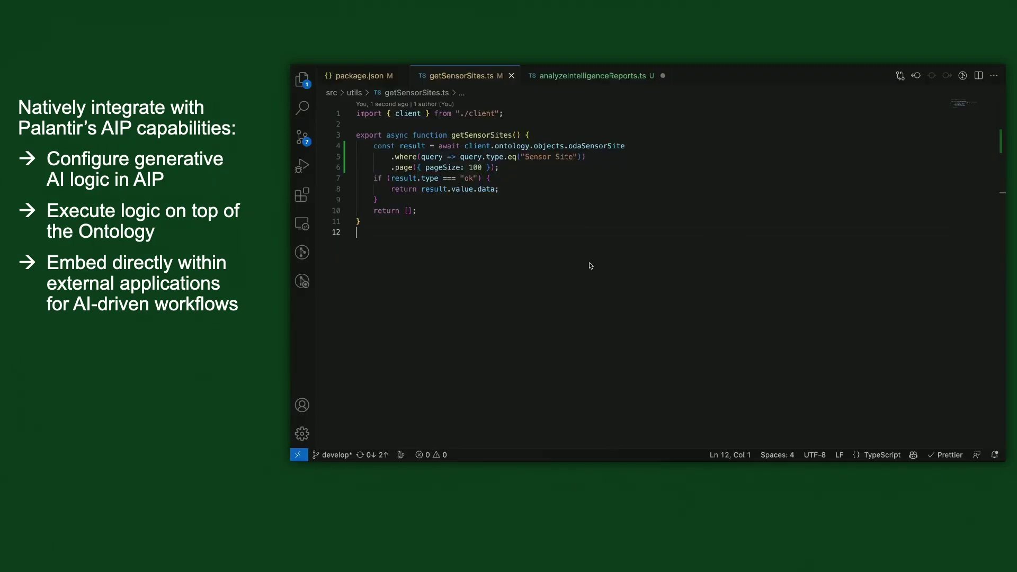
# Write return client.ontology.queries.getNearestSatelliteBasedOnIntelligenceReports({ sensor, }) using autocomplete.
pyautogui.press('BackSpace')
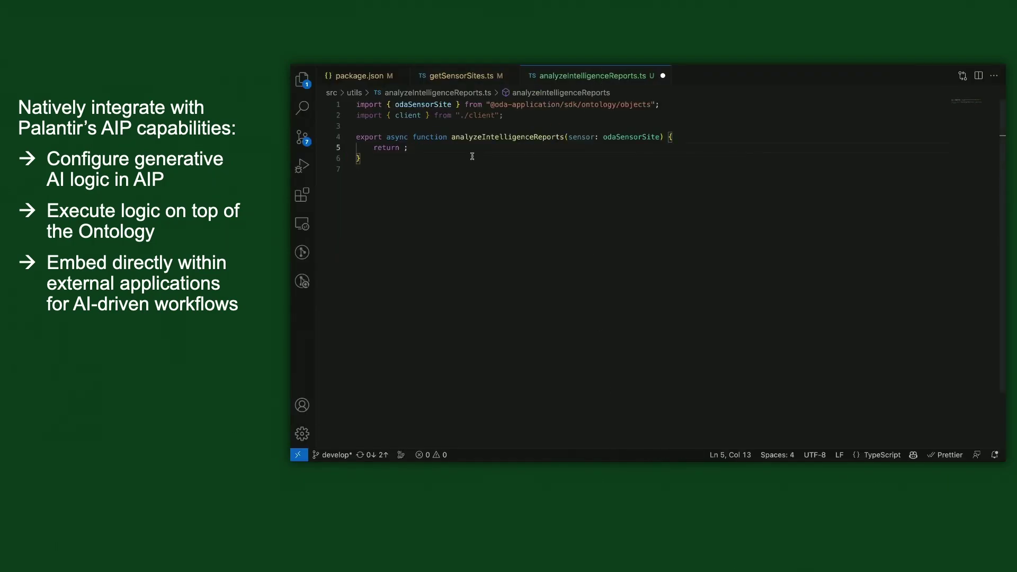
pyautogui.write('client.')
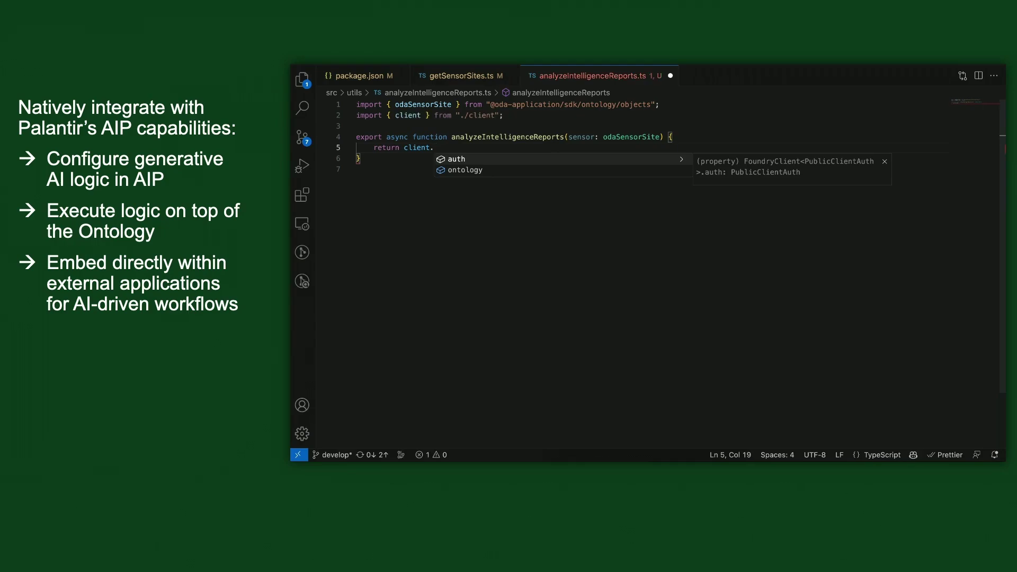
pyautogui.press('Down')
pyautogui.press('Return')
pyautogui.write('.')
pyautogui.press('Down')
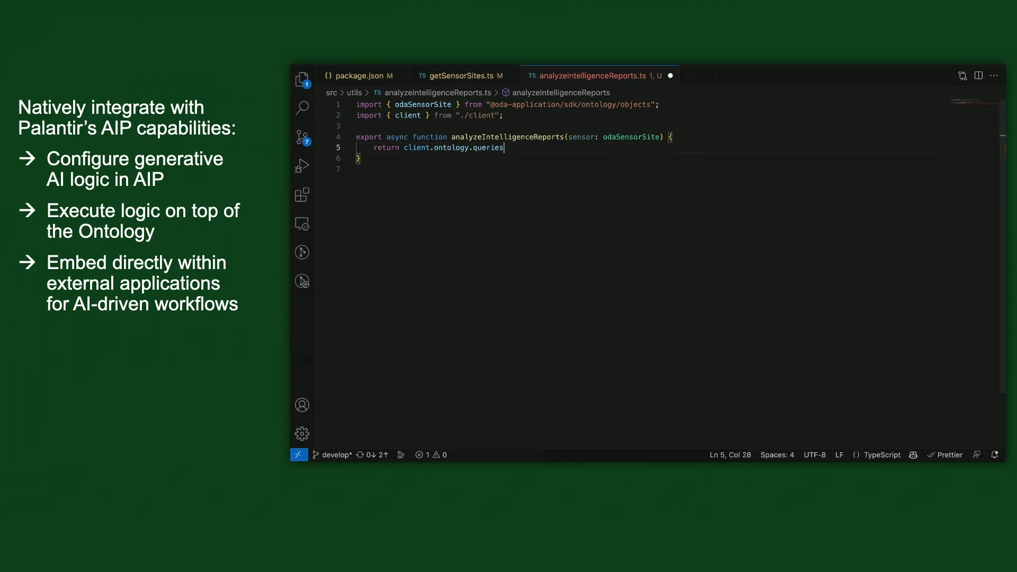
pyautogui.press('Return')
pyautogui.write('.')
pyautogui.press('Return')
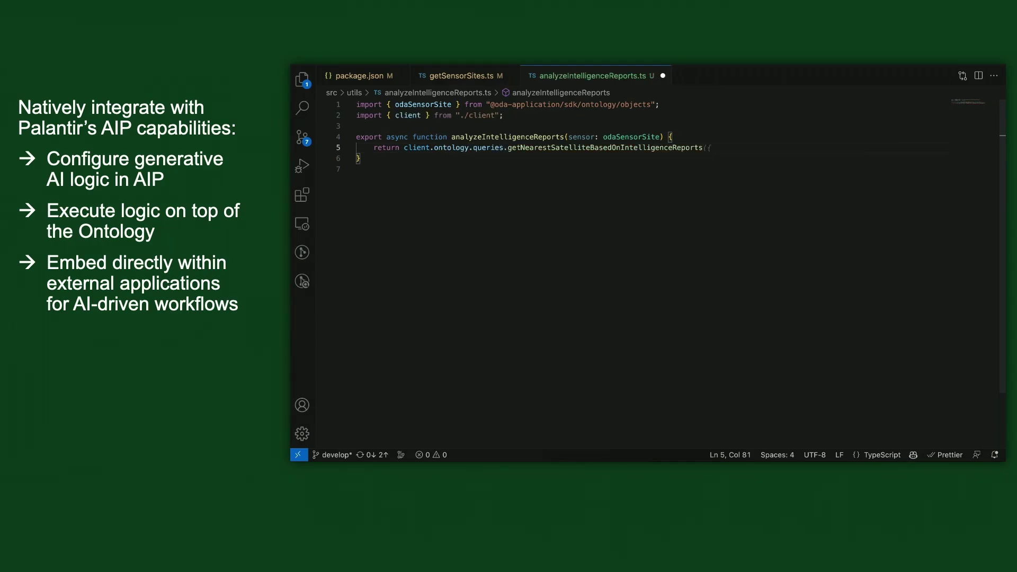
pyautogui.write('({')
pyautogui.press('Return')
pyautogui.write('se')
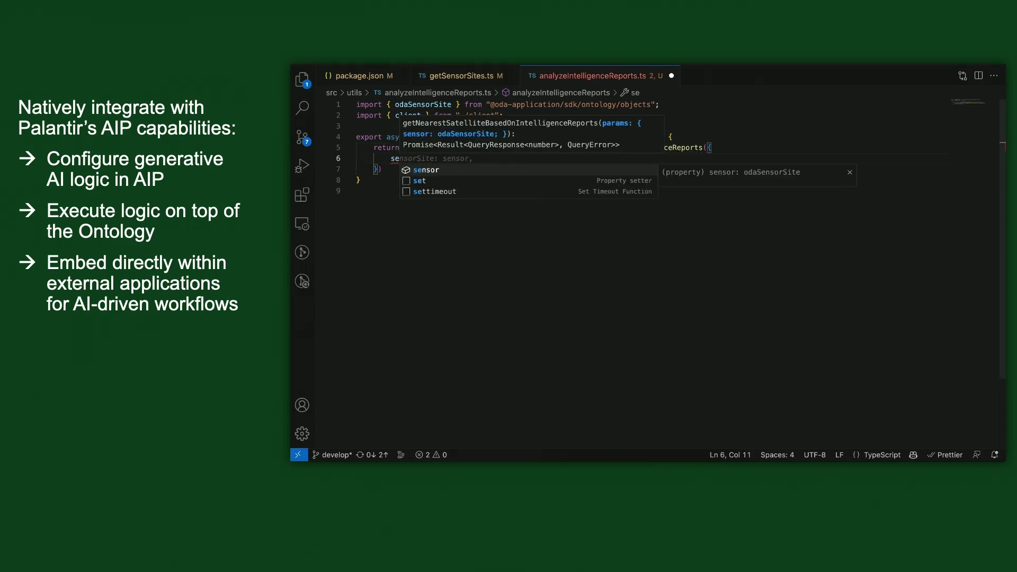
pyautogui.write('n')
pyautogui.press('Return')
pyautogui.click(448, 184)
pyautogui.click(443, 160)
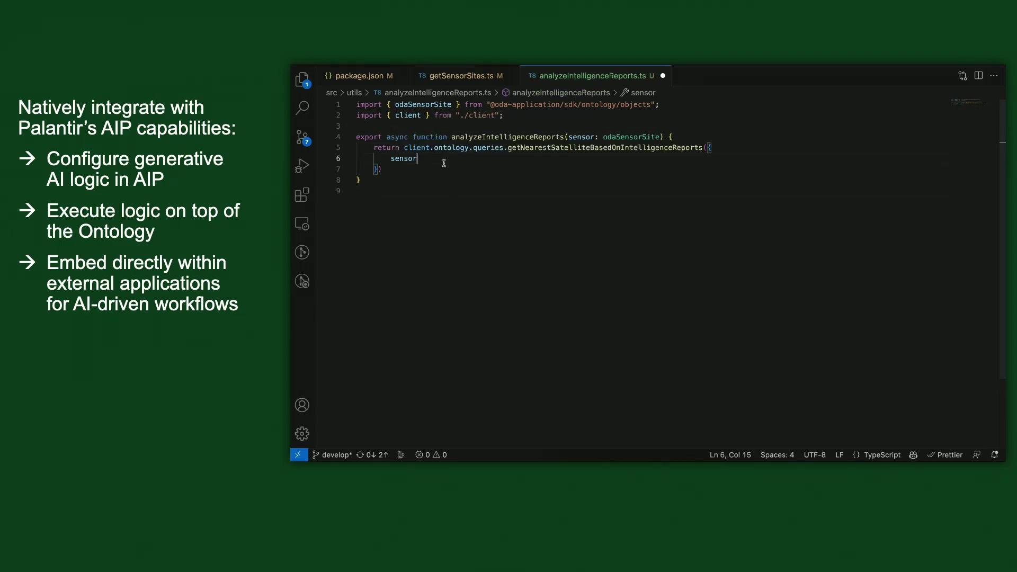
pyautogui.write(',')
pyautogui.click(585, 330)
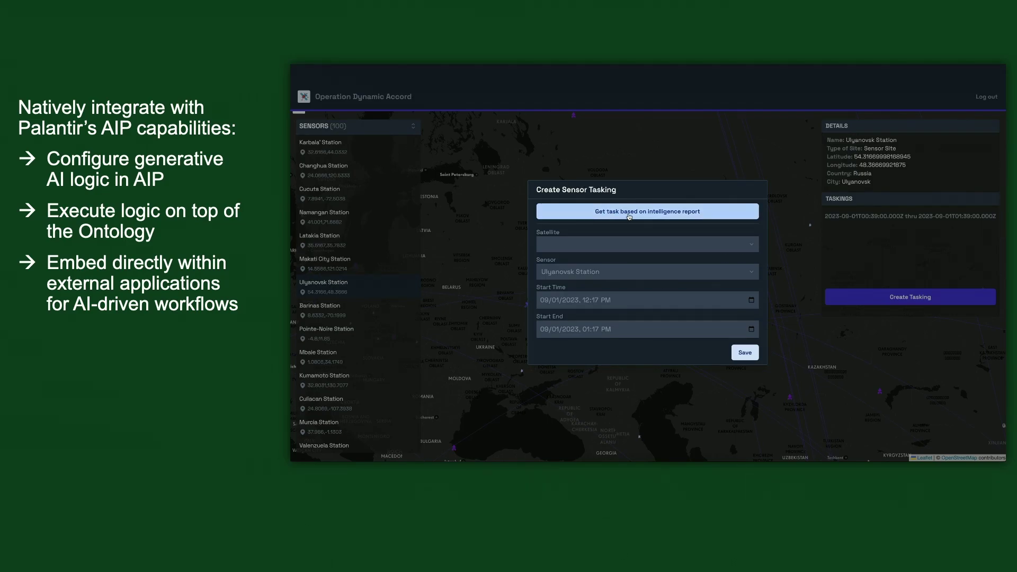
# Request an intelligence-report-based task suggestion for Ulyanovsk Station.
pyautogui.click(629, 213)
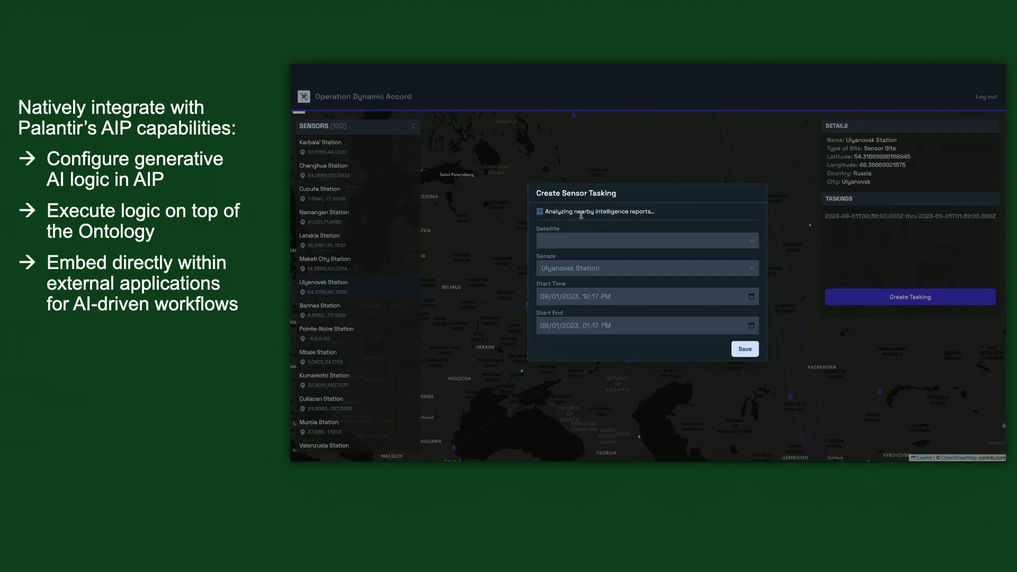